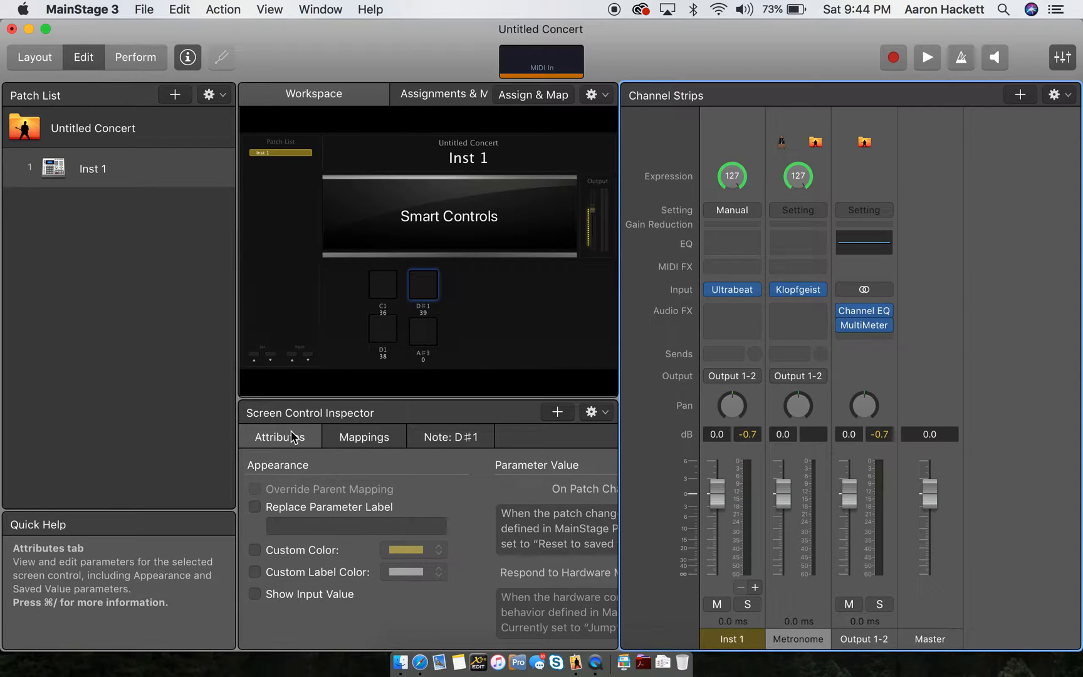
Inspect the Ultrabeat instrument on Inst 1 and the D♯1, C1 and D1 drum pads in the workspace
{"action": "left_click", "coordinate": [727, 292]}
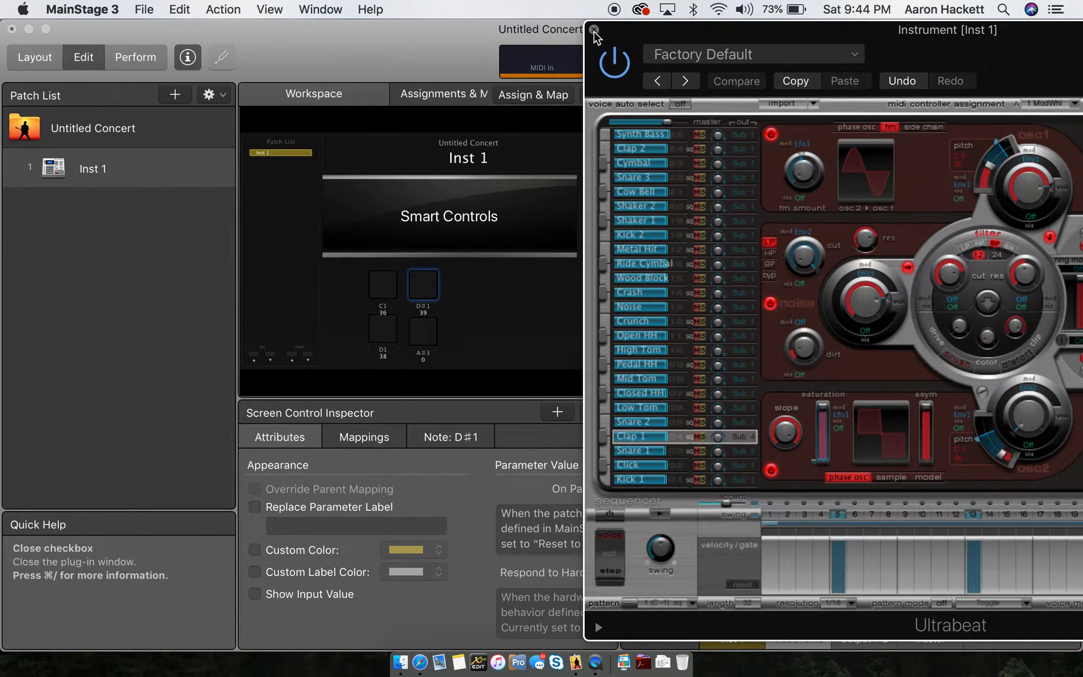
{"action": "left_click", "coordinate": [594, 31]}
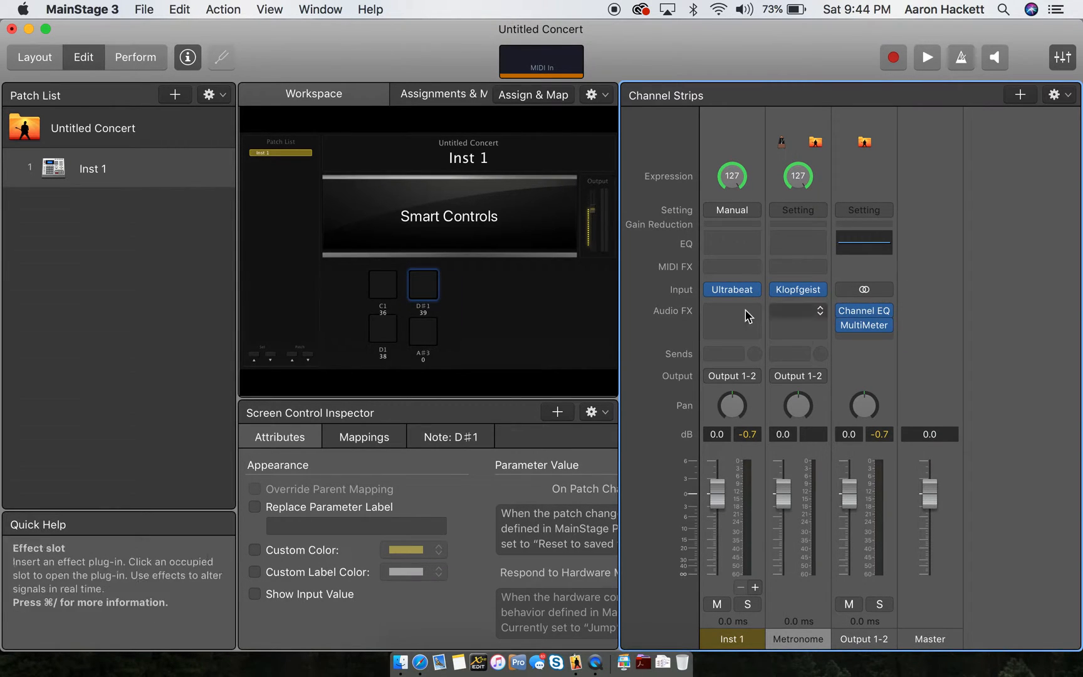
{"action": "left_click", "coordinate": [423, 295]}
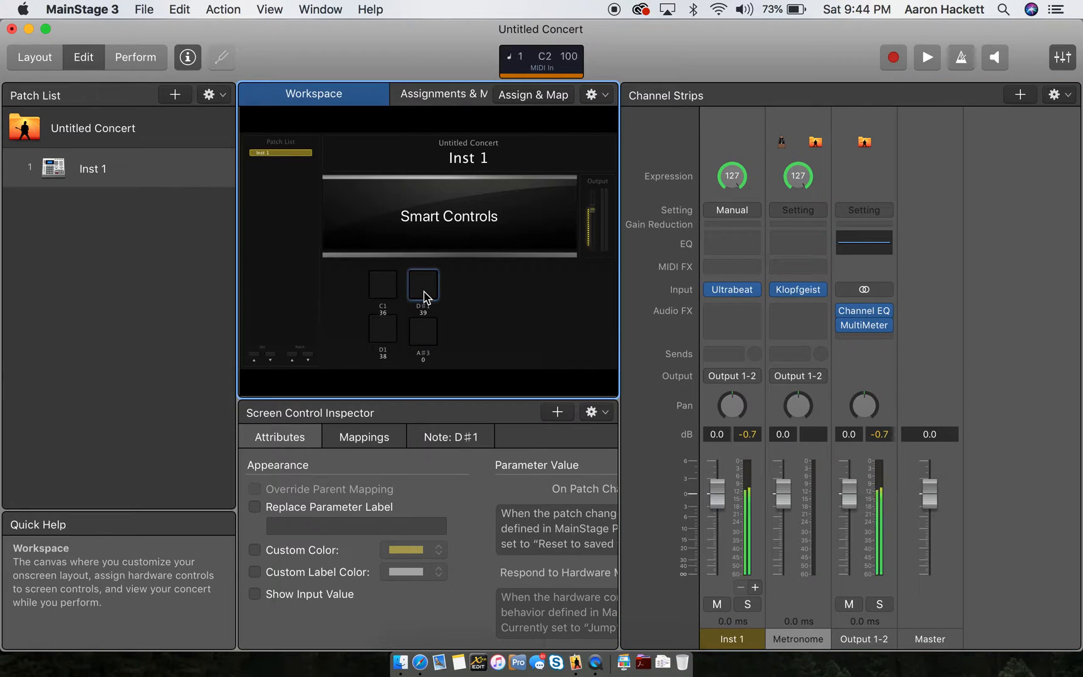
{"action": "left_click", "coordinate": [388, 294]}
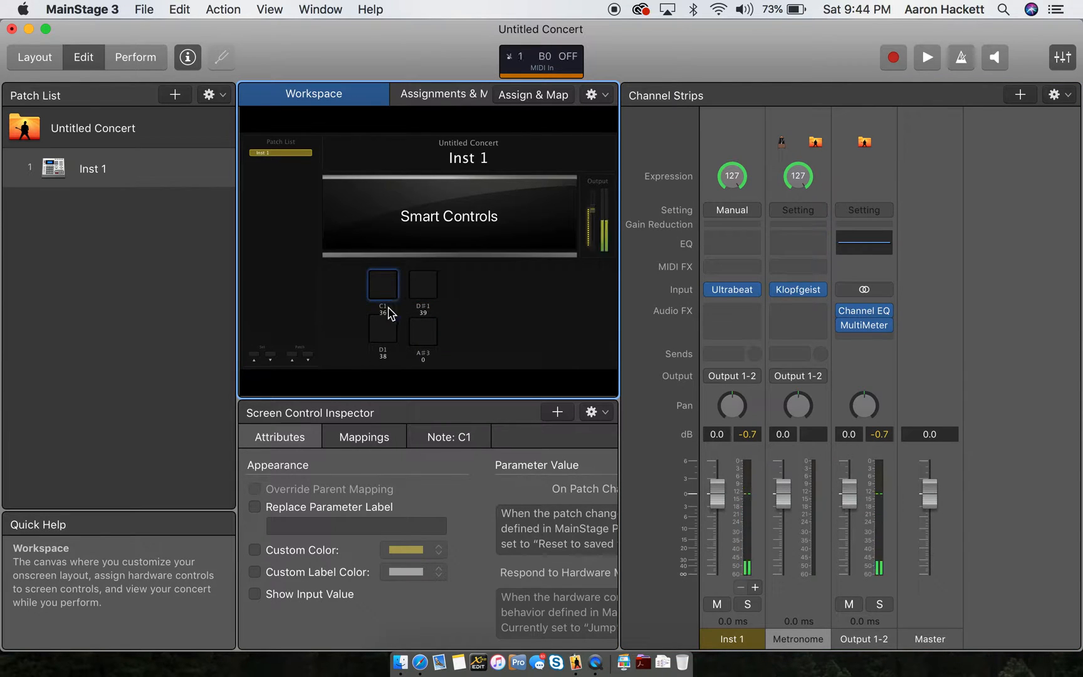
{"action": "left_click", "coordinate": [390, 327]}
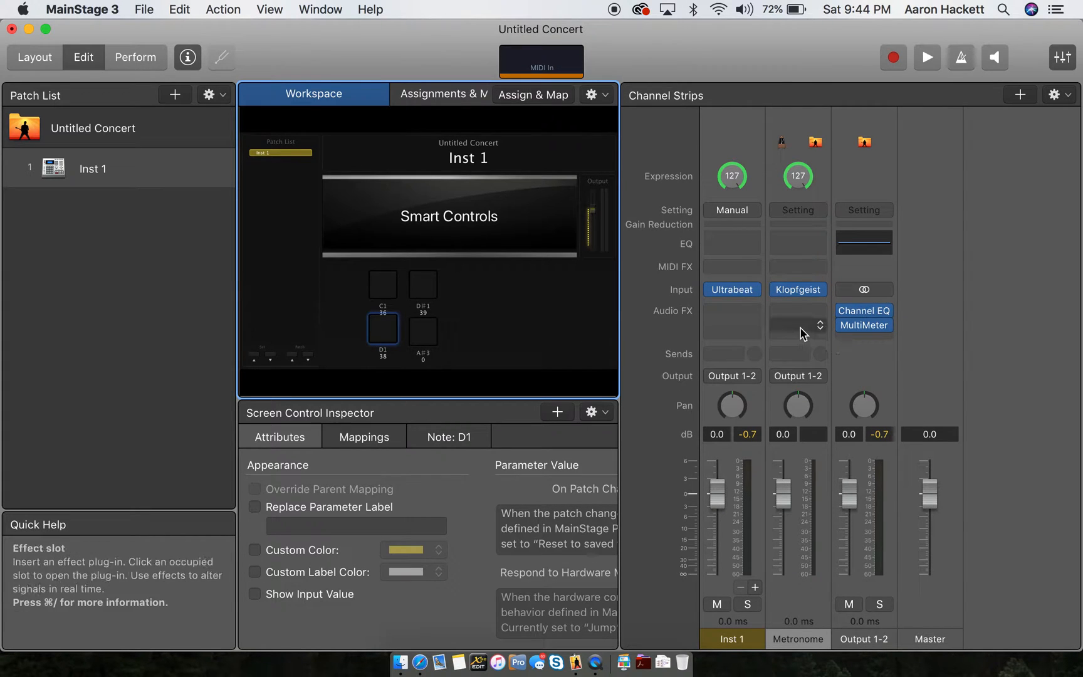
Check which Ultrabeat output format is chosen for Inst 1, leaving the plug-in selection as it is
{"action": "mouse_move", "coordinate": [749, 288]}
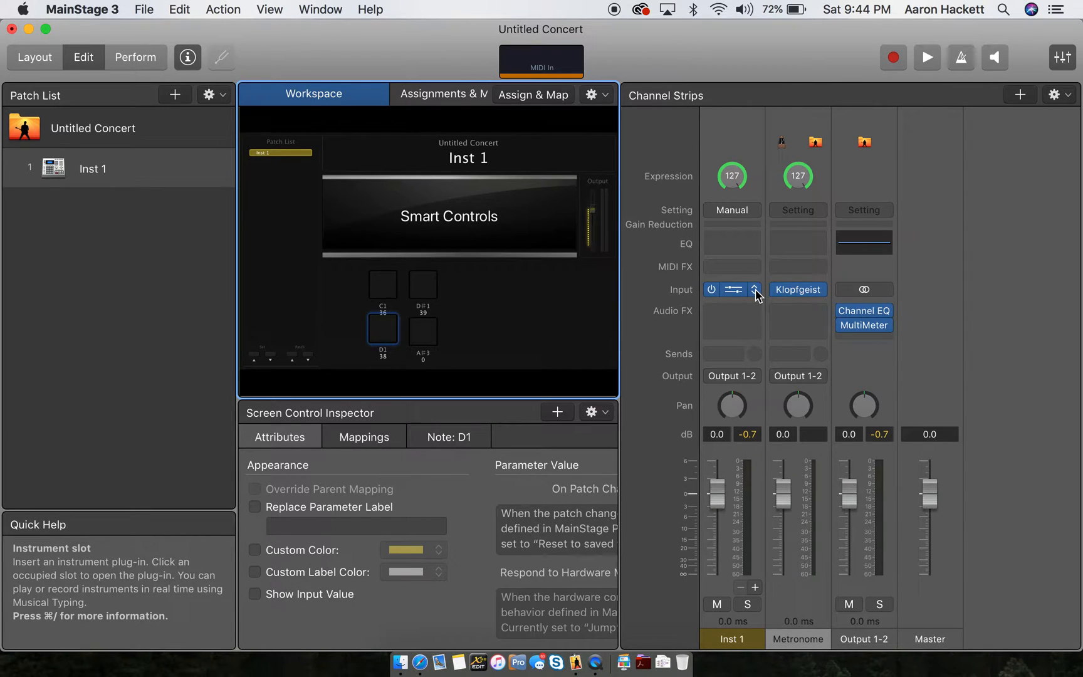
{"action": "left_click", "coordinate": [755, 288]}
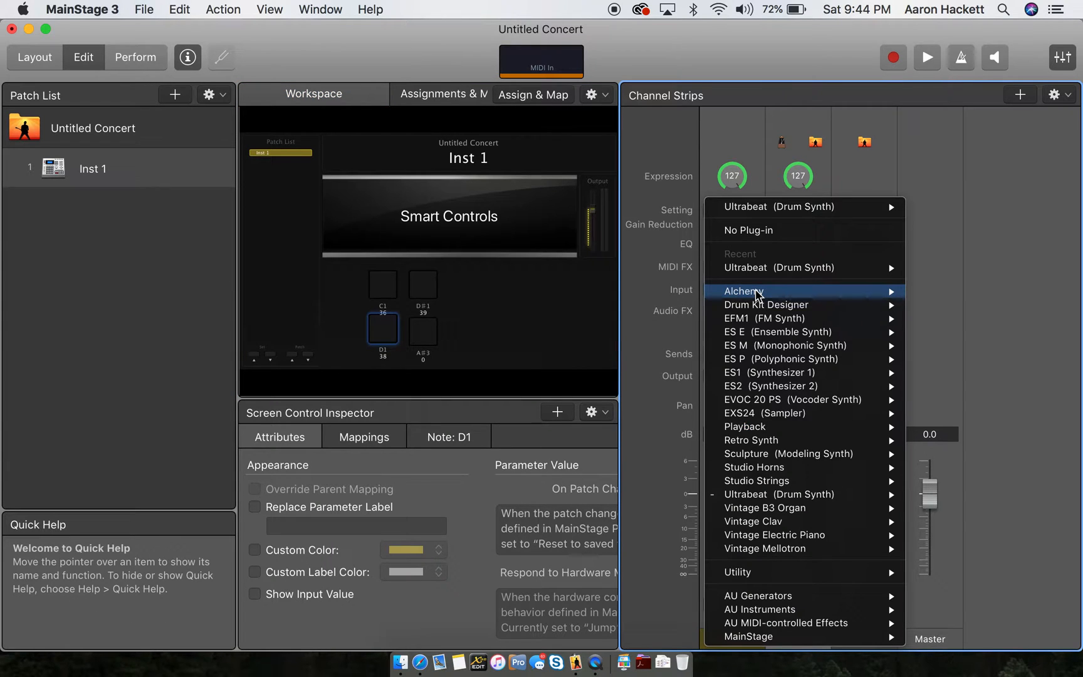
{"action": "mouse_move", "coordinate": [912, 501]}
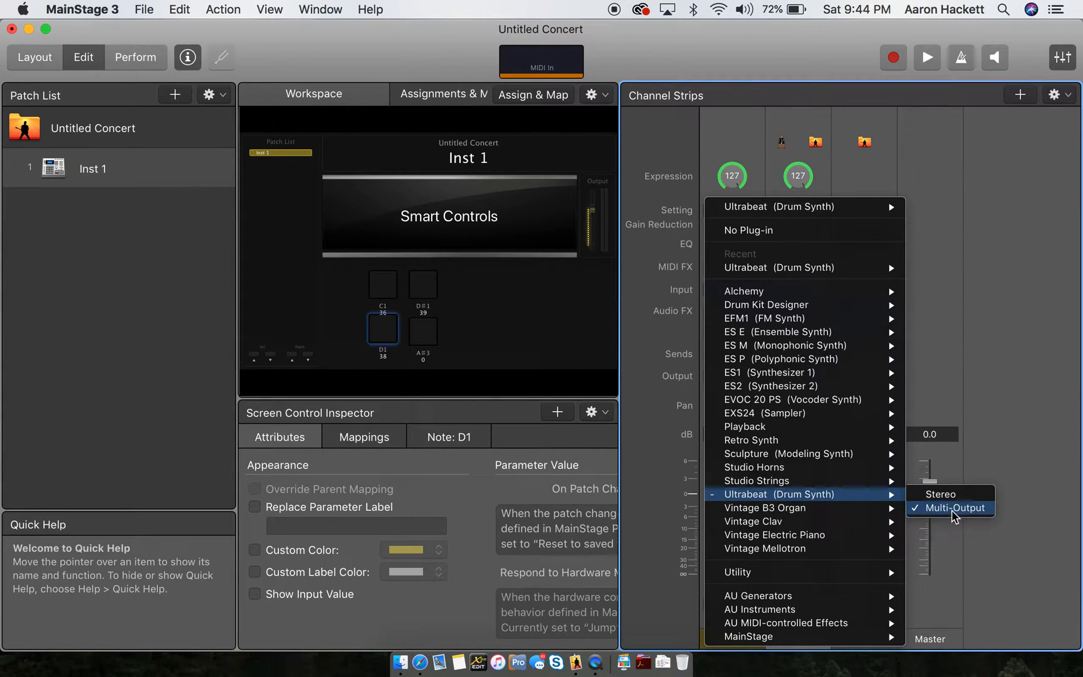
{"action": "left_click", "coordinate": [1034, 392]}
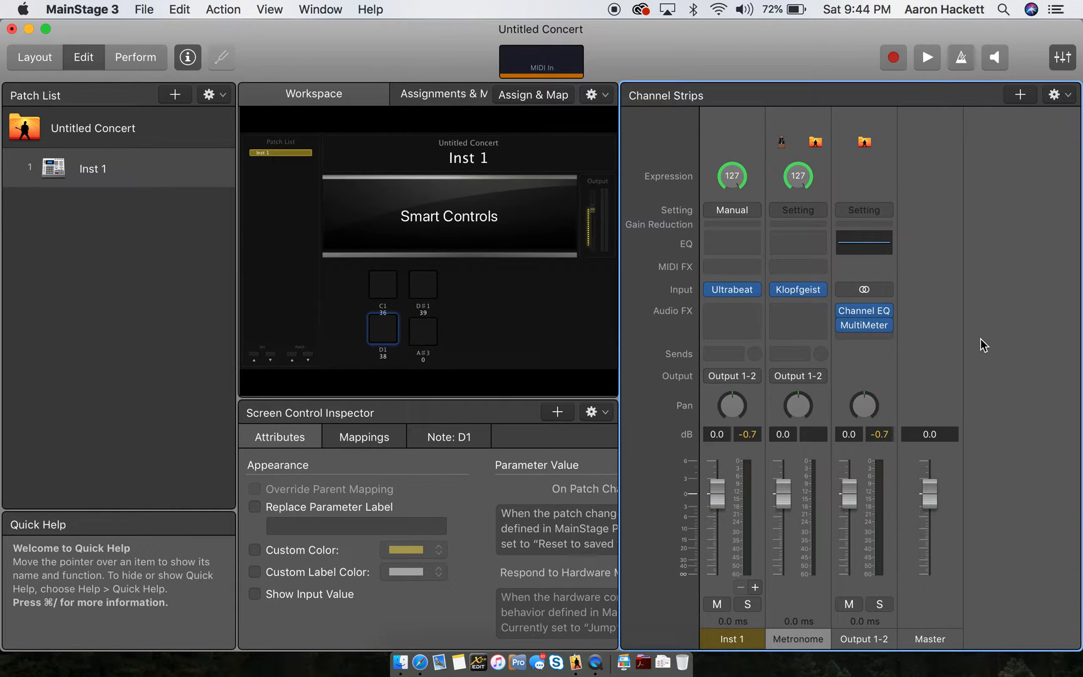
Open Ultrabeat on Inst 1 and look over the output sub group options for Kick 1
{"action": "mouse_move", "coordinate": [754, 290]}
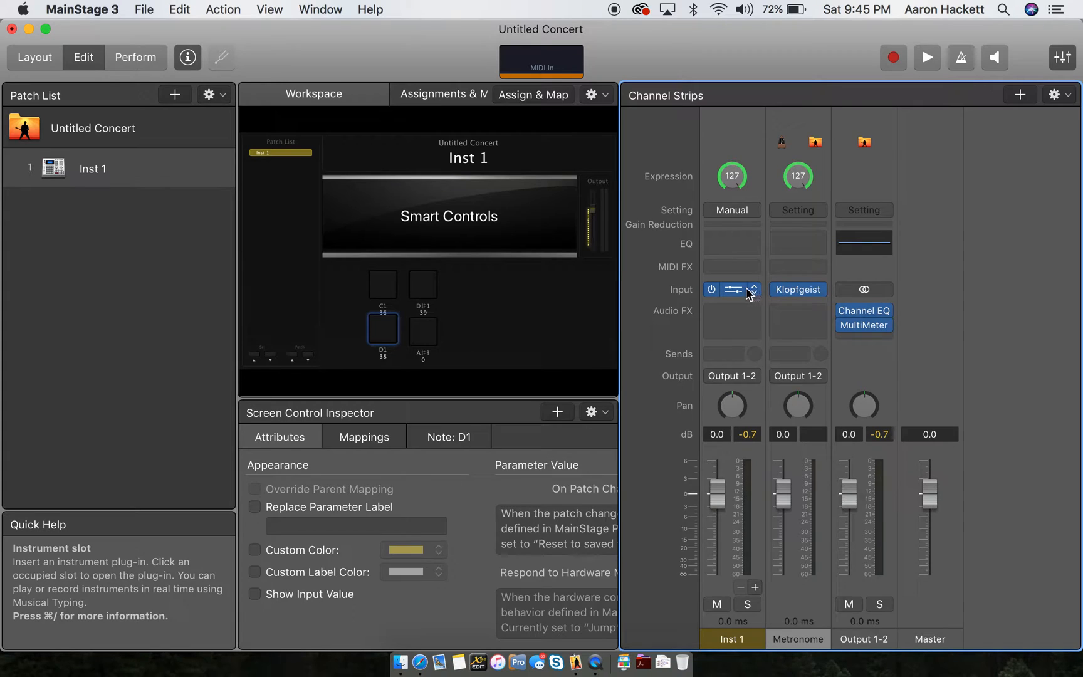
{"action": "left_click", "coordinate": [740, 290]}
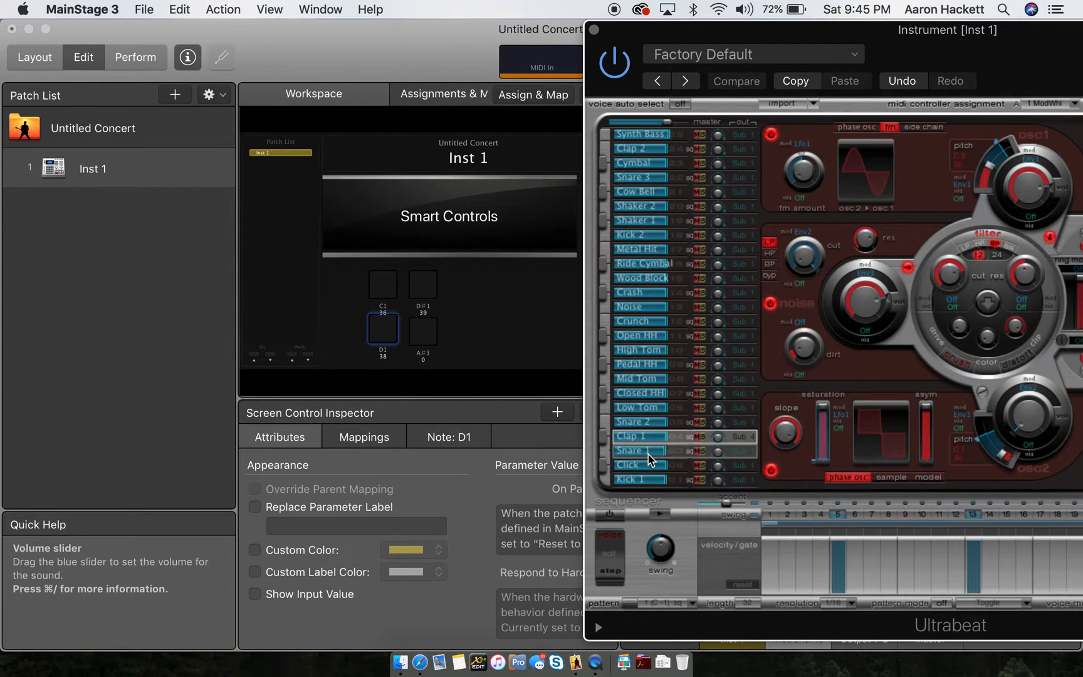
{"action": "left_click", "coordinate": [755, 481]}
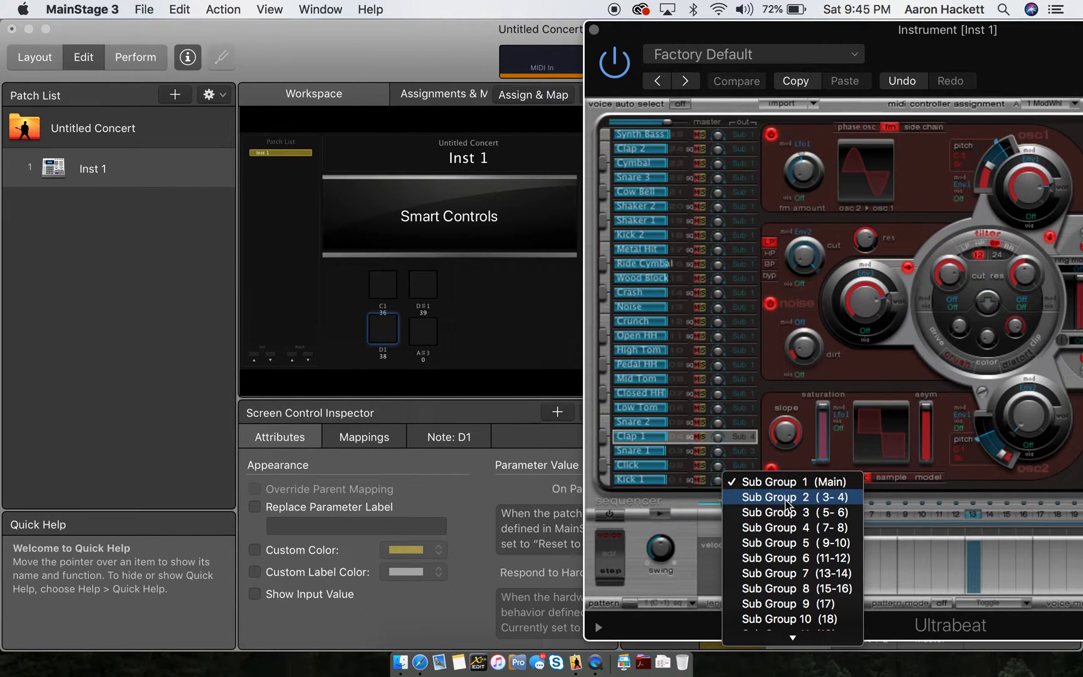
{"action": "left_click", "coordinate": [637, 481]}
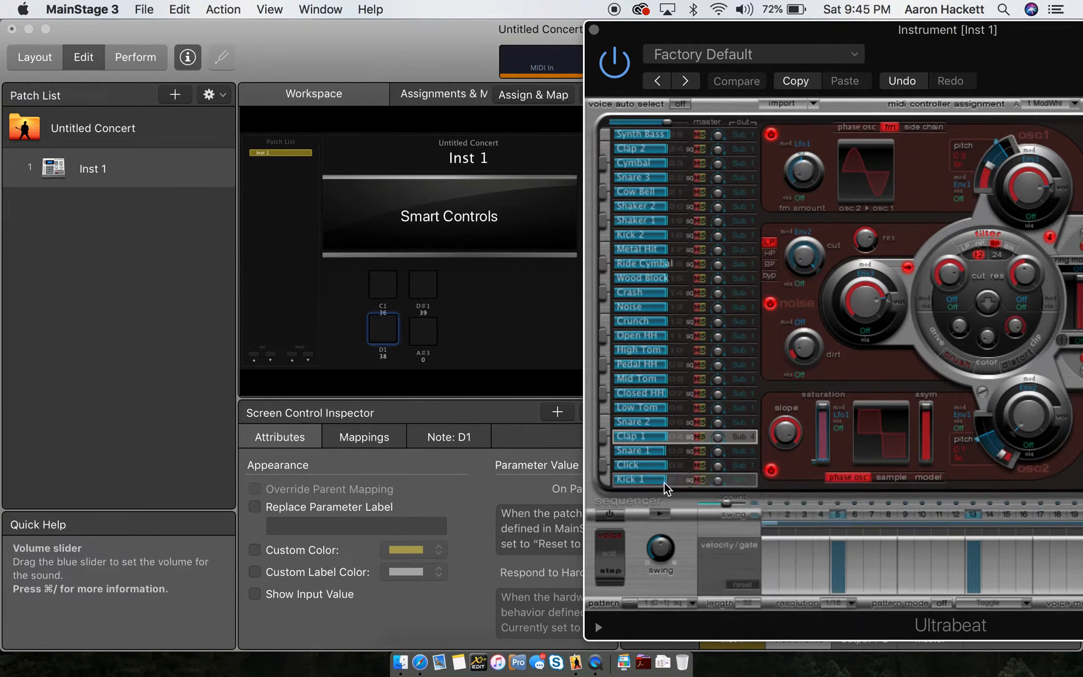
Audition Kick 1, try raising its volume, and bring the level back down
{"action": "left_click", "coordinate": [606, 481]}
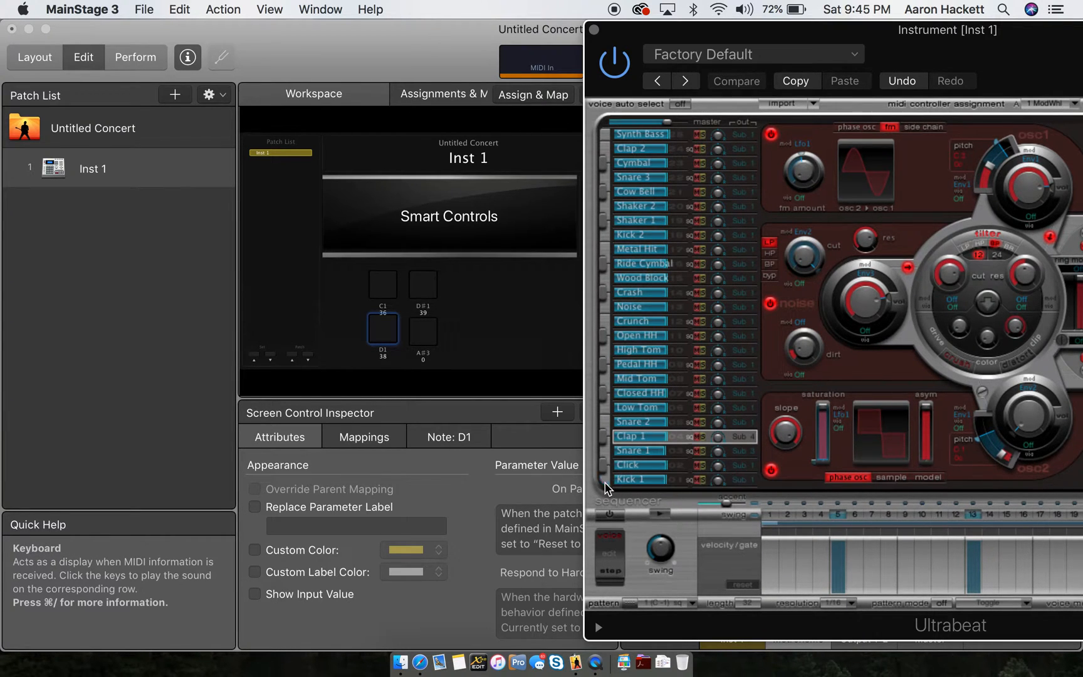
{"action": "left_click", "coordinate": [606, 480]}
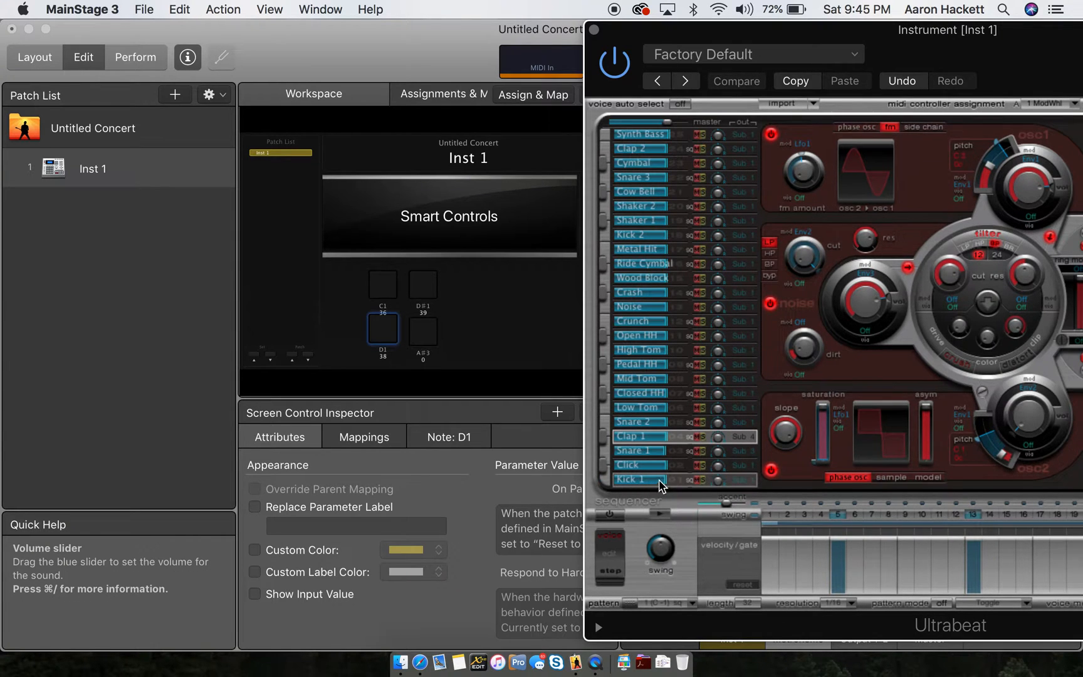
{"action": "left_click_drag", "start_coordinate": [657, 480], "coordinate": [693, 480]}
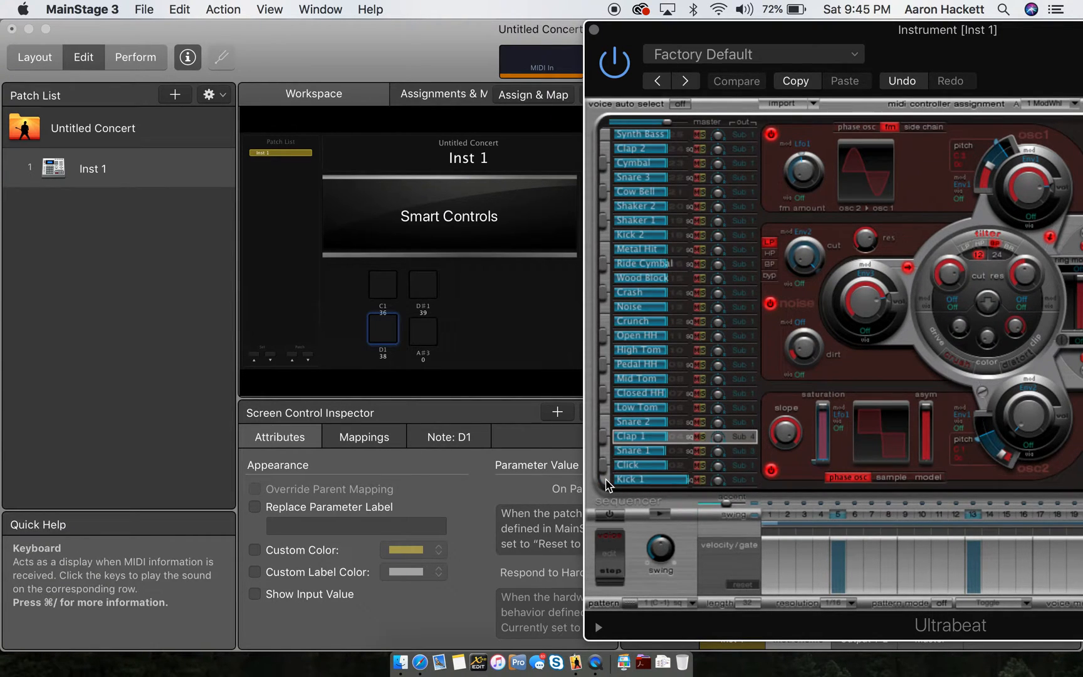
{"action": "left_click_drag", "start_coordinate": [687, 481], "coordinate": [665, 482]}
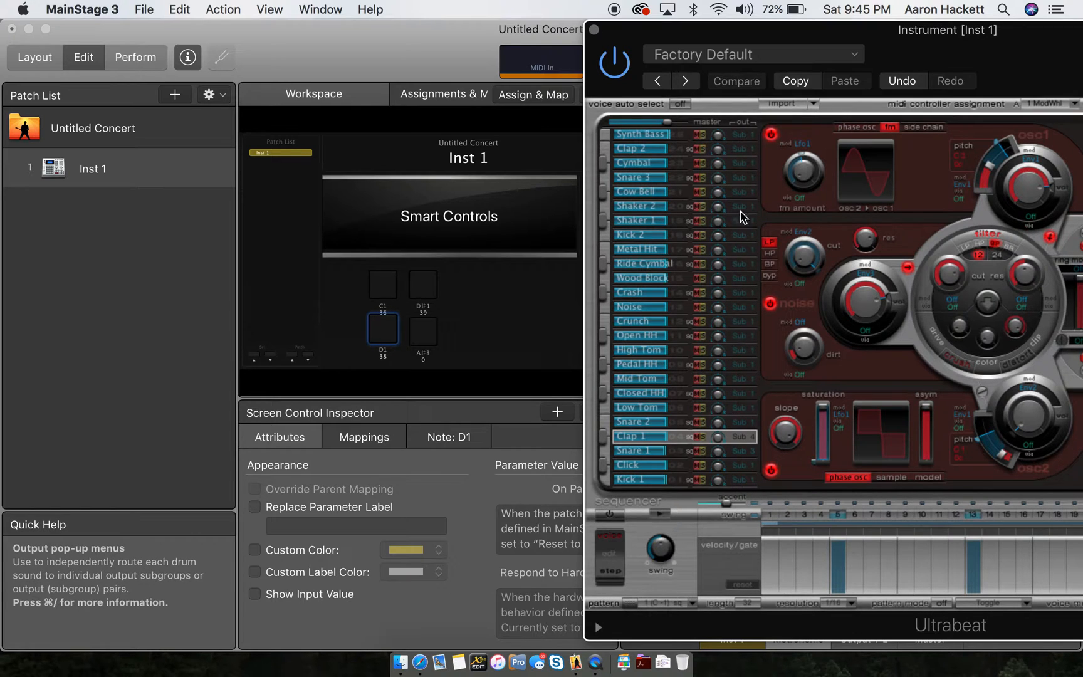
Route Kick 1 to Sub Group 2 (3-4), Snare 1 to Sub Group 3 (5-6) and Clap 1 to Sub Group 4 (7-8), and close Ultrabeat
{"action": "left_click", "coordinate": [742, 483]}
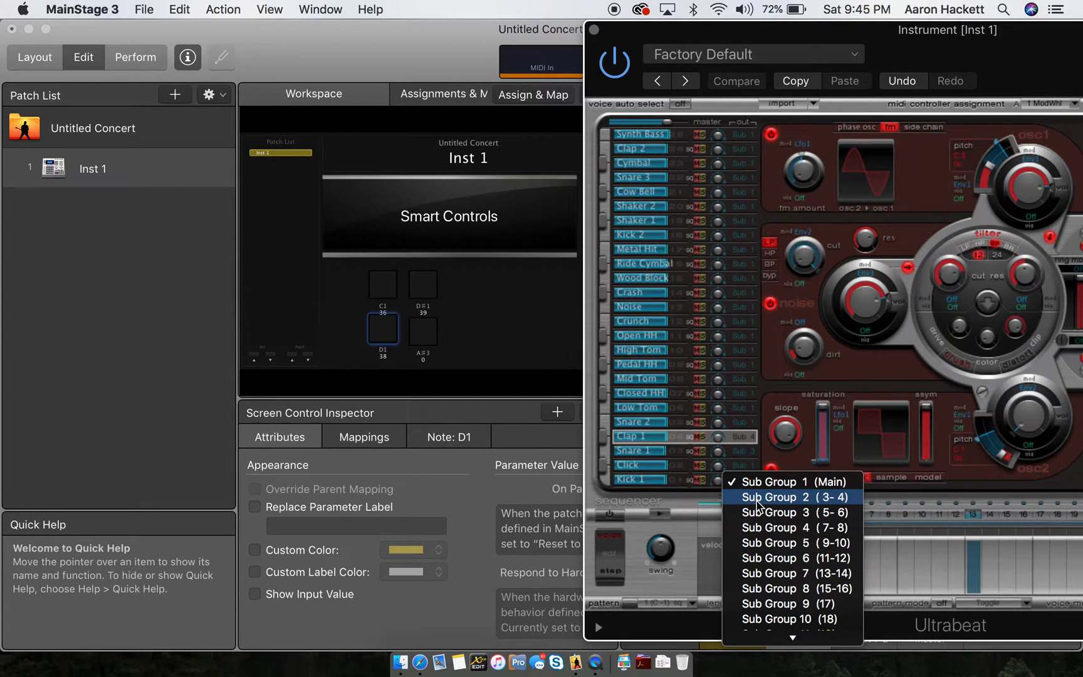
{"action": "left_click", "coordinate": [827, 497]}
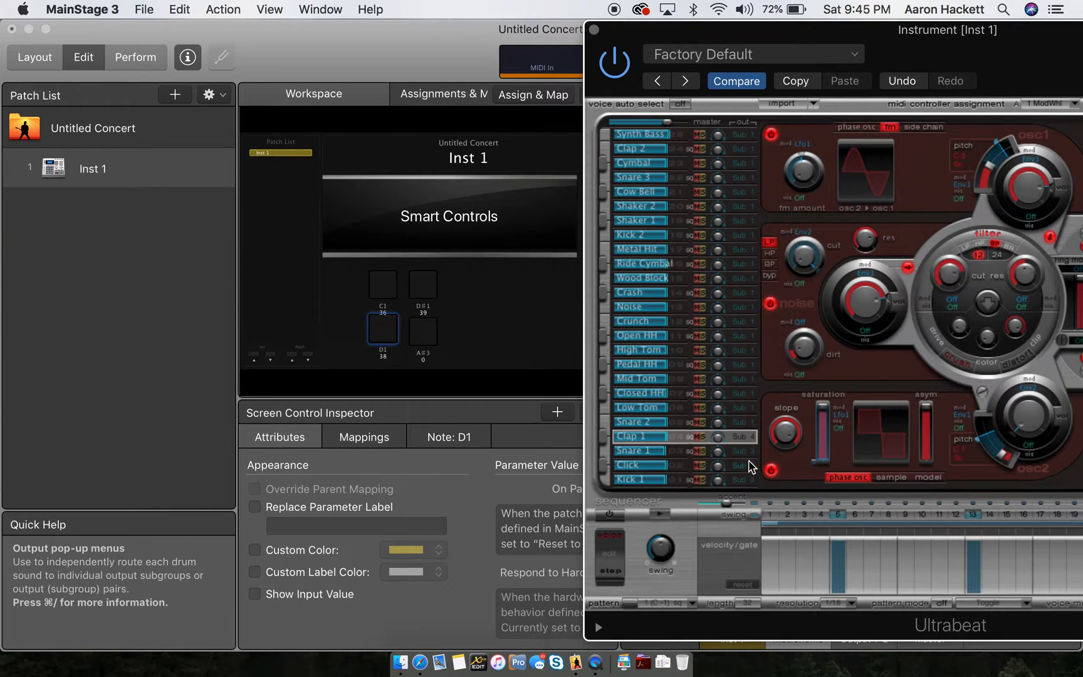
{"action": "left_click", "coordinate": [748, 456]}
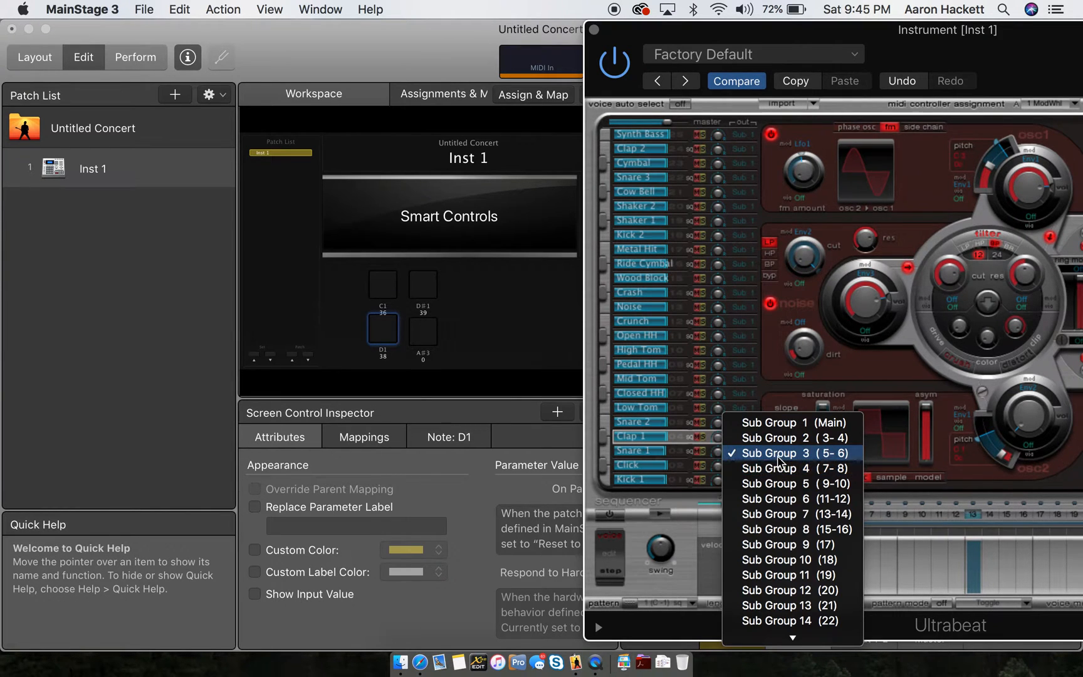
{"action": "left_click", "coordinate": [779, 462]}
{"action": "left_click", "coordinate": [742, 438]}
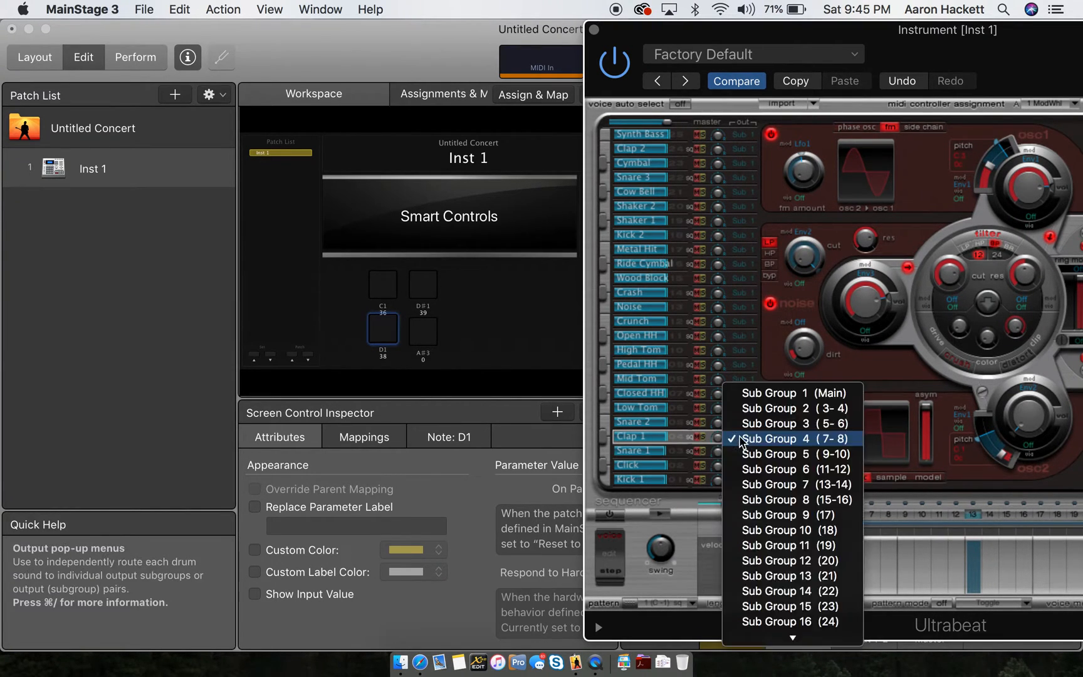
{"action": "left_click", "coordinate": [765, 440]}
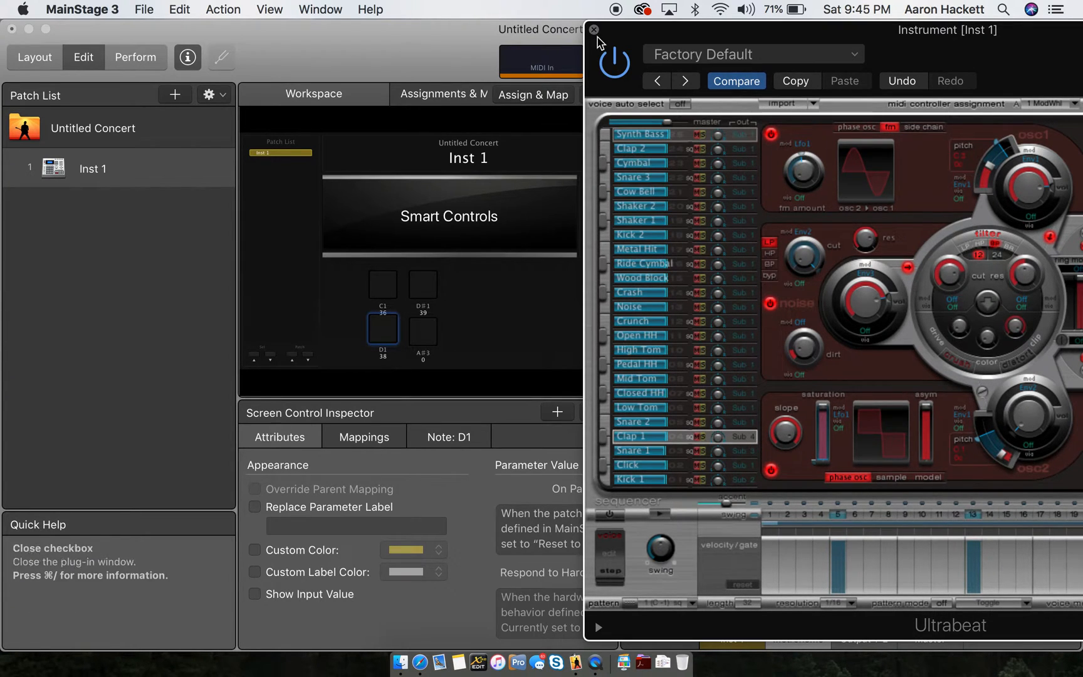
{"action": "left_click", "coordinate": [593, 30]}
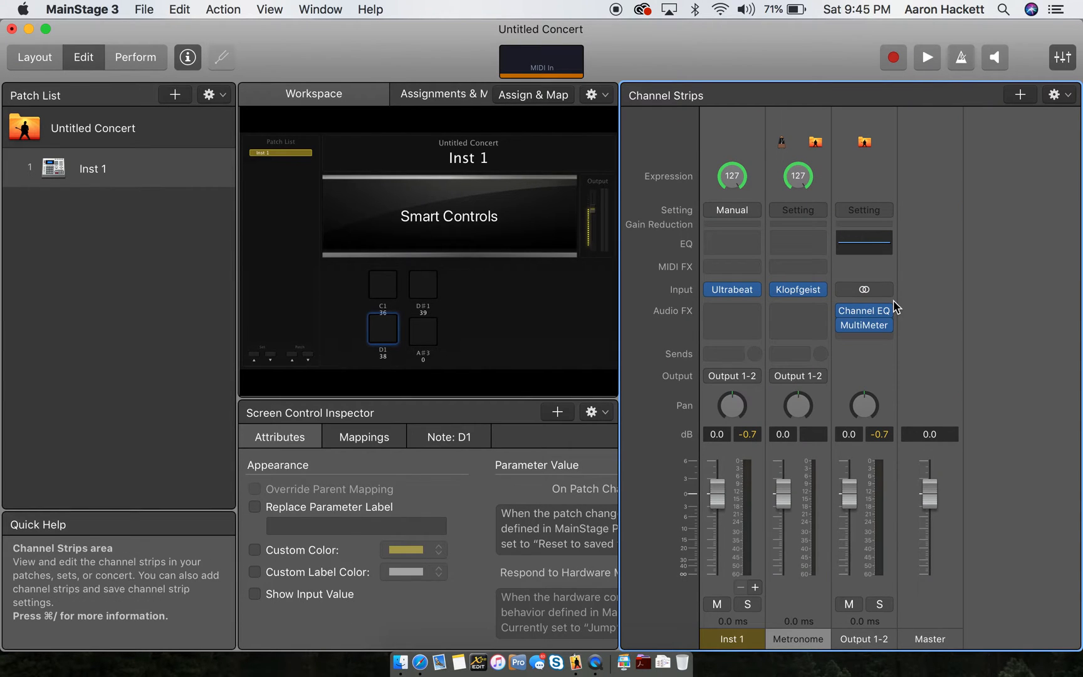
{"action": "right_click", "coordinate": [924, 288]}
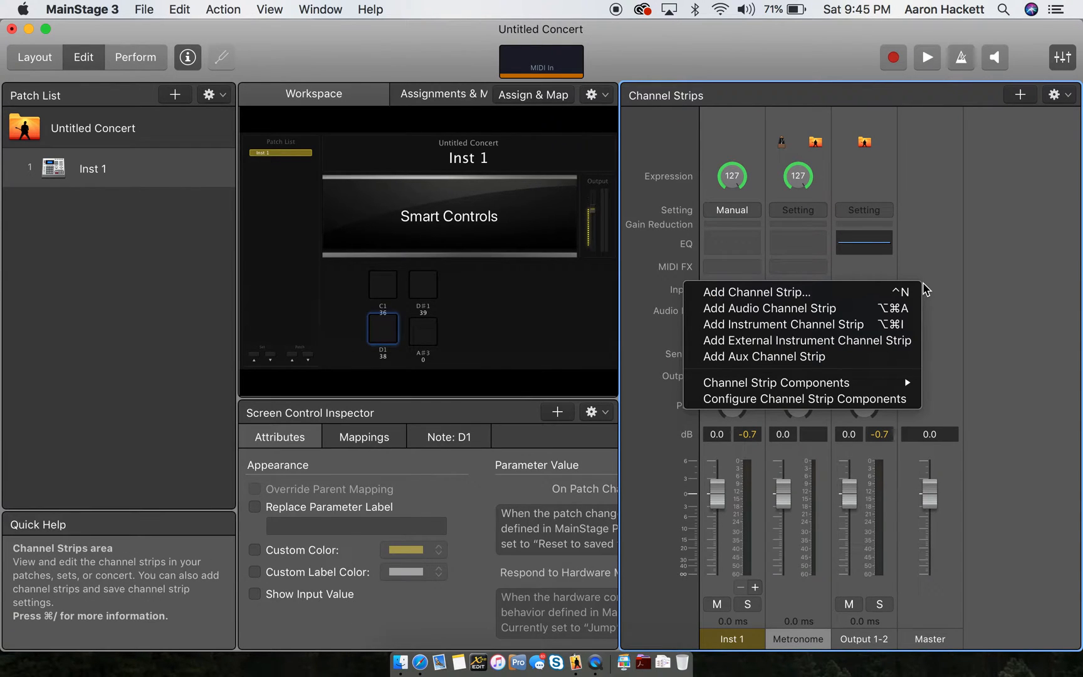
{"action": "left_click", "coordinate": [879, 291]}
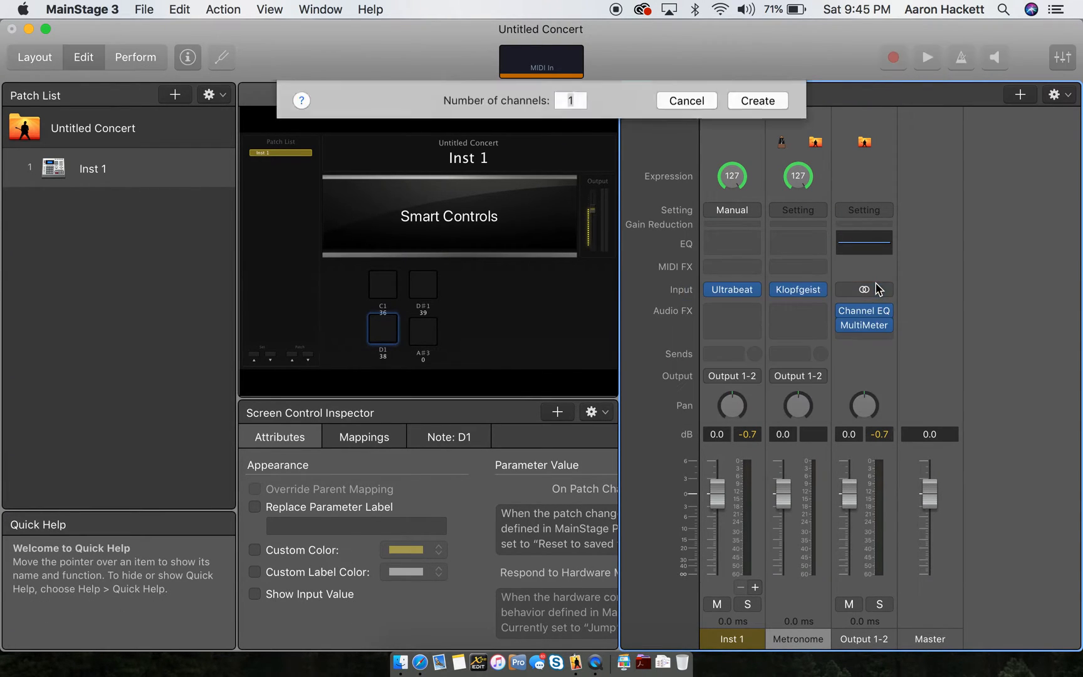
{"action": "key", "text": "Escape"}
Add three Aux channel strips to the Inst 1 patch and switch their inputs to stereo
{"action": "right_click", "coordinate": [935, 275]}
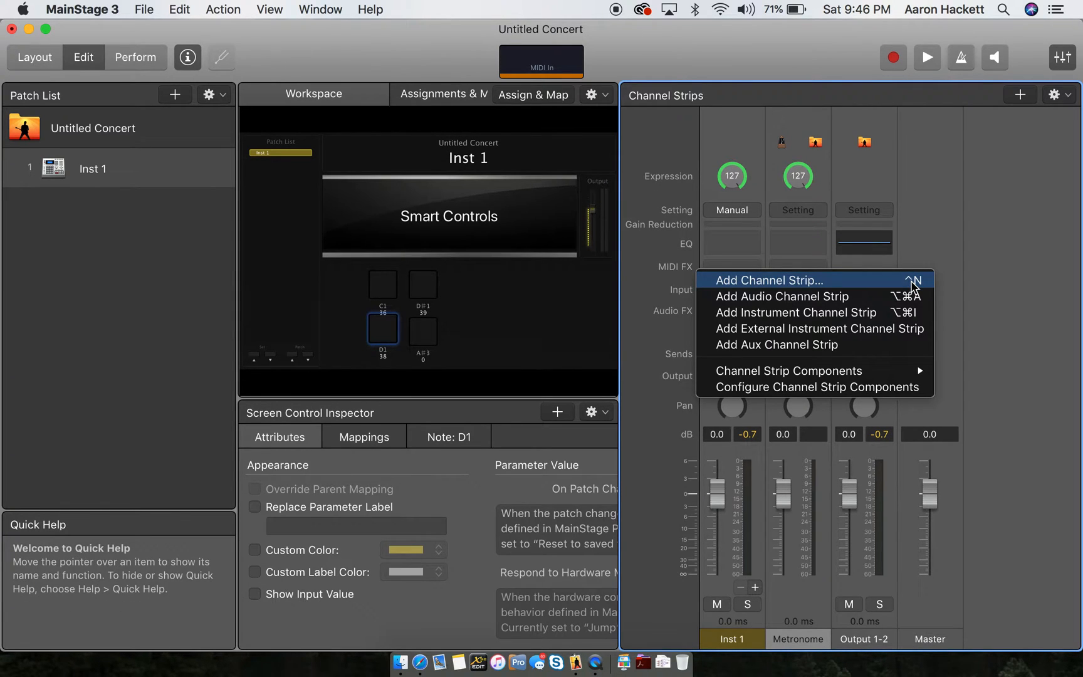
{"action": "left_click", "coordinate": [912, 284]}
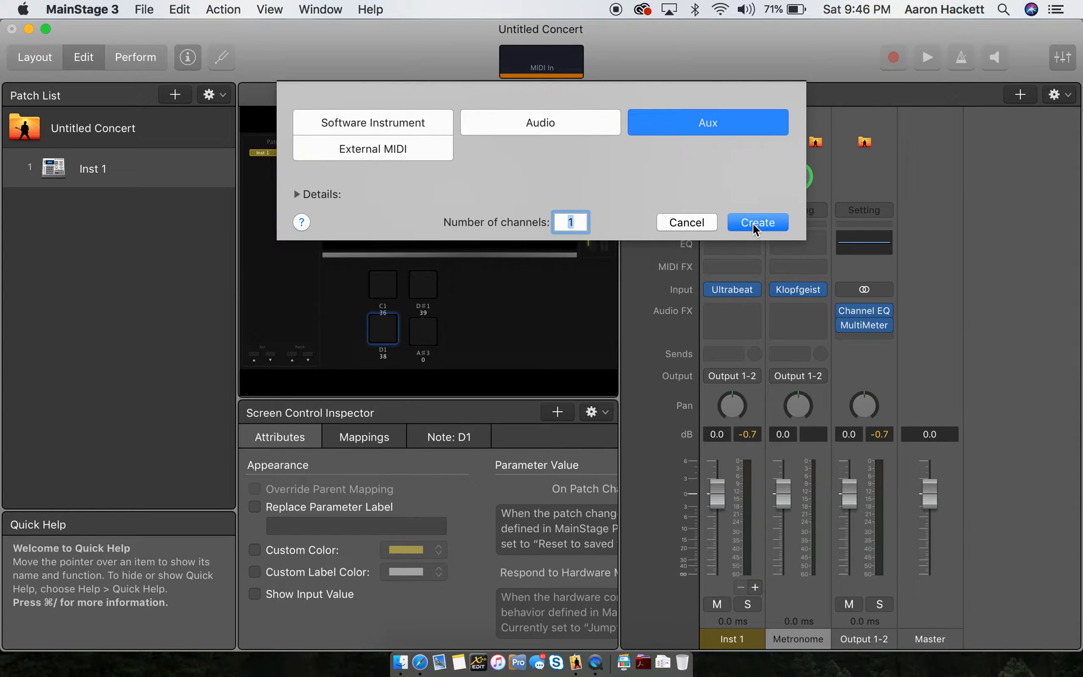
{"action": "type", "text": "3"}
{"action": "left_click", "coordinate": [765, 219]}
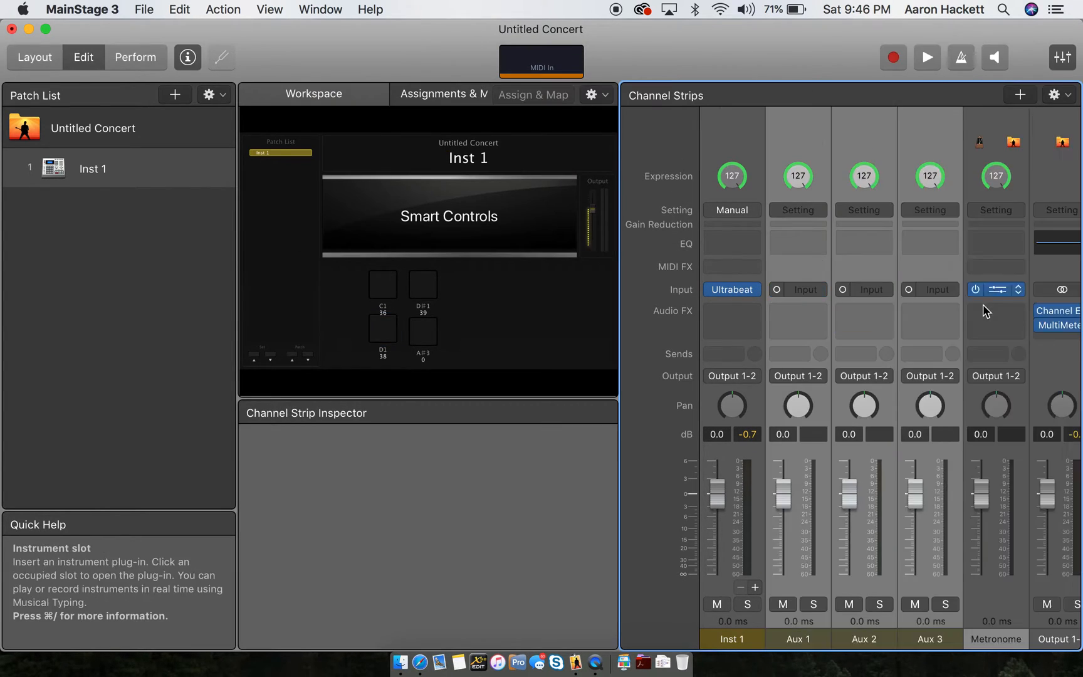
{"action": "left_click", "coordinate": [777, 290]}
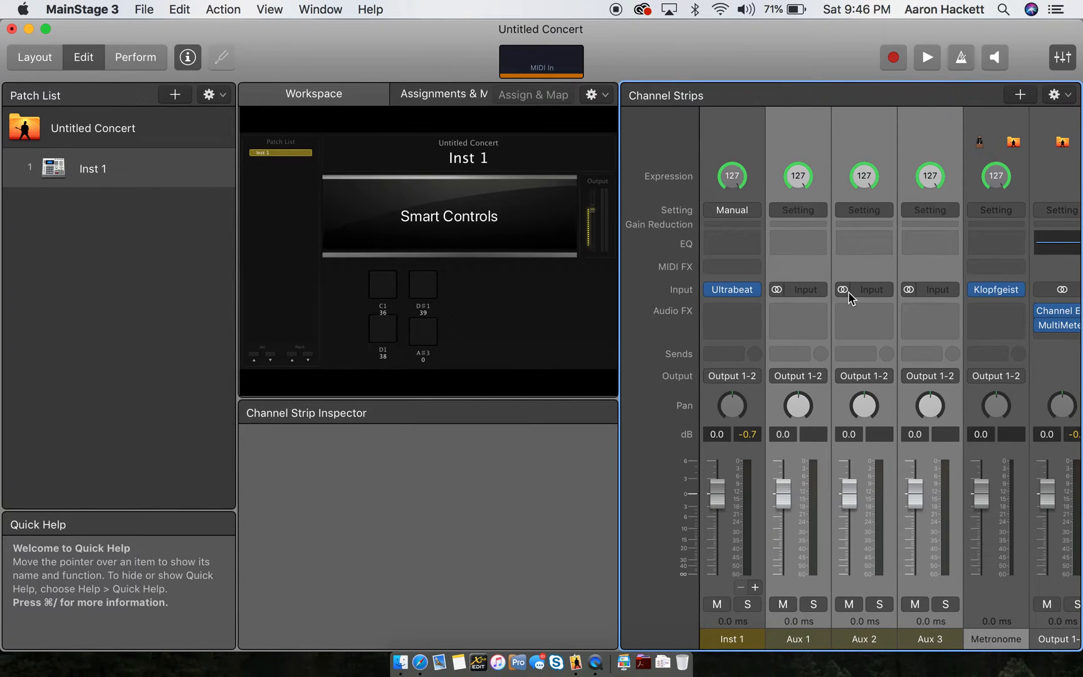
{"action": "left_click", "coordinate": [805, 311]}
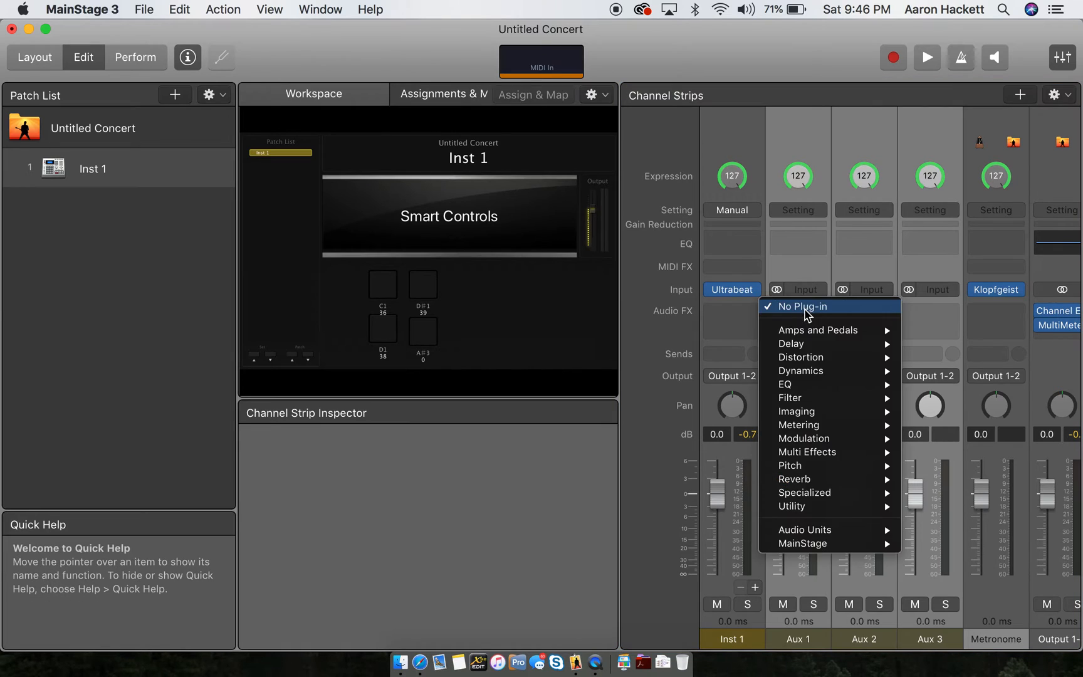
{"action": "left_click", "coordinate": [1038, 183]}
Deselect the group of Aux strips and set the input of Aux 1 to UB 3-4 and Aux 2 to UB 5-6 from Inst 1
{"action": "left_click", "coordinate": [1038, 183]}
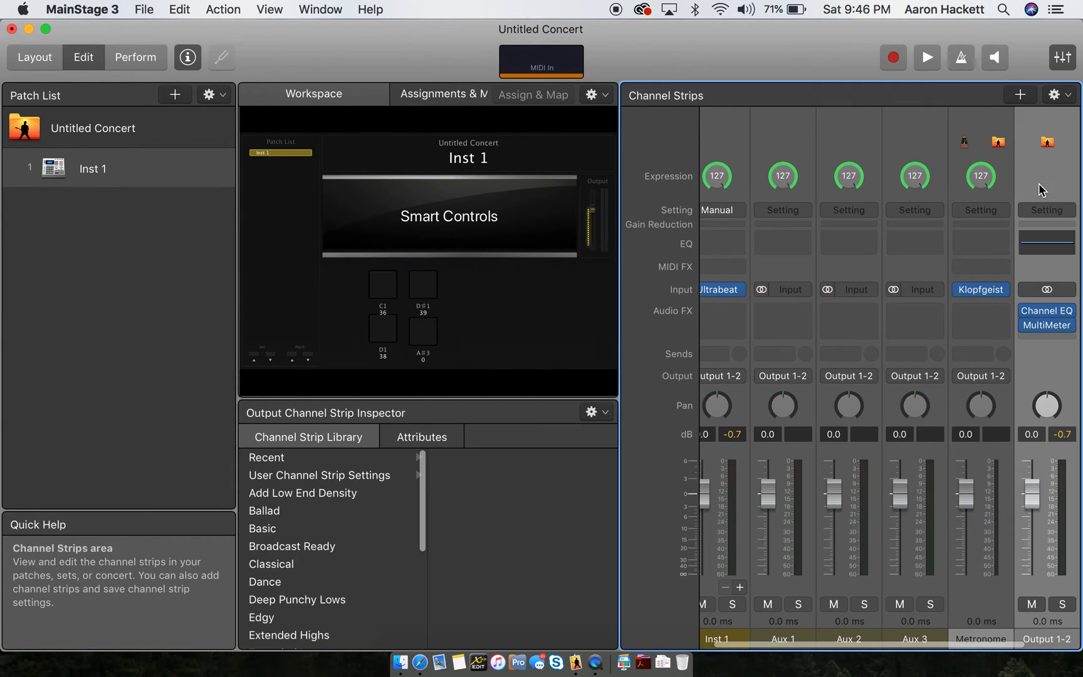
{"action": "left_click", "coordinate": [798, 297]}
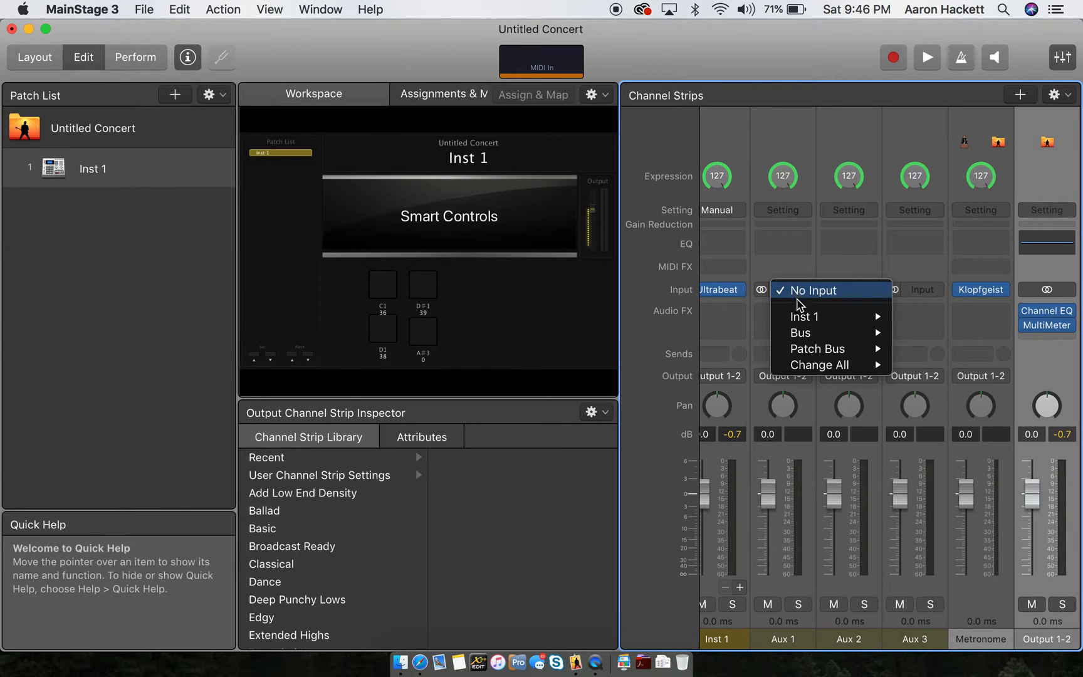
{"action": "mouse_move", "coordinate": [812, 321]}
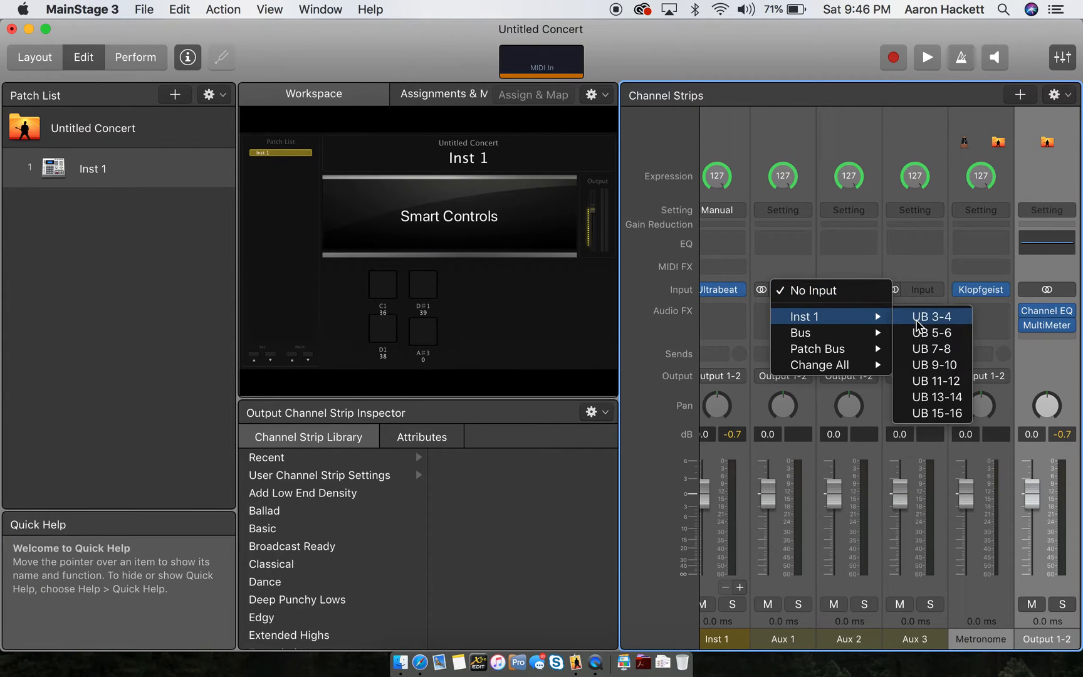
{"action": "left_click", "coordinate": [918, 317]}
{"action": "left_click", "coordinate": [866, 291]}
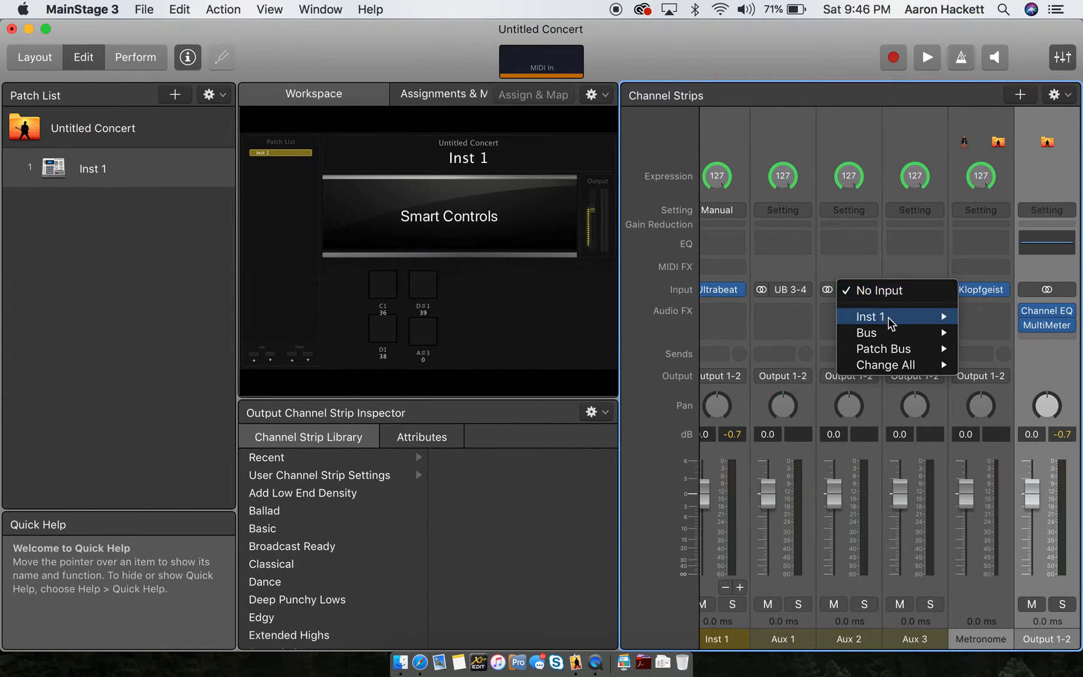
{"action": "mouse_move", "coordinate": [892, 322]}
{"action": "left_click", "coordinate": [997, 332]}
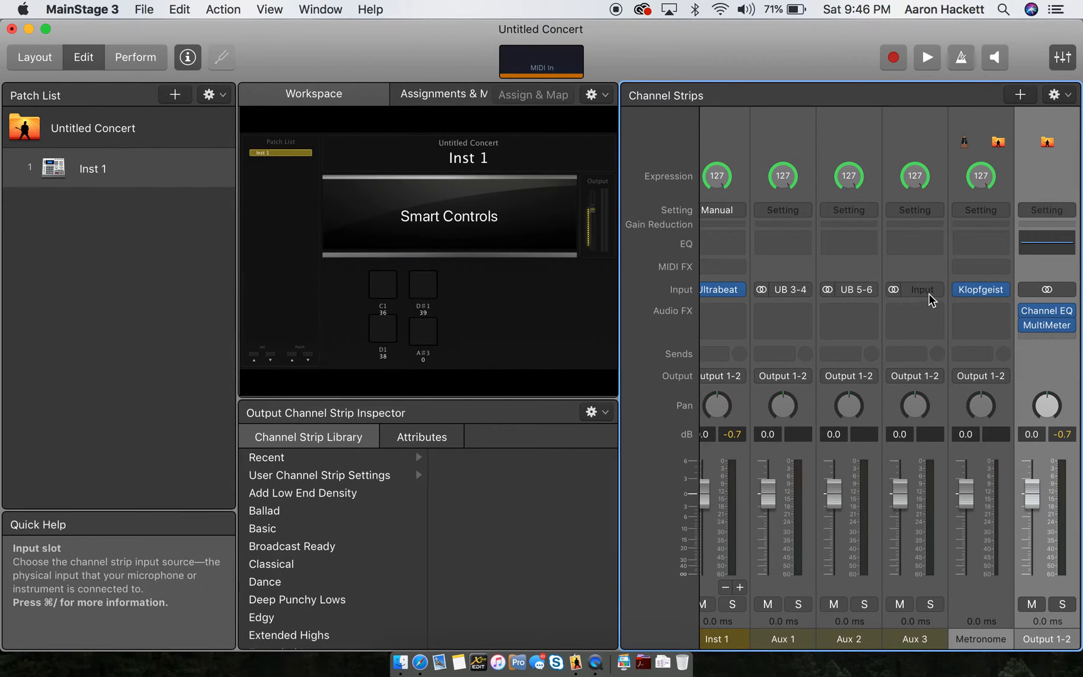
Set the input of Aux 3 to UB 7-8 from Inst 1
{"action": "left_click", "coordinate": [930, 295]}
{"action": "mouse_move", "coordinate": [971, 330]}
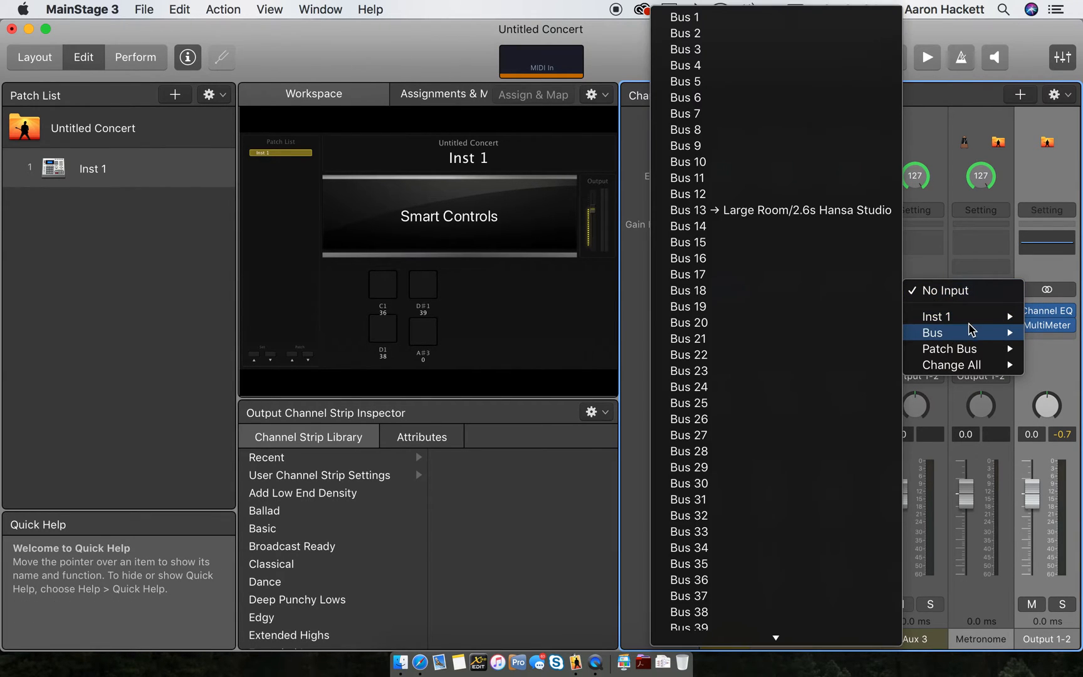
{"action": "left_click", "coordinate": [871, 349]}
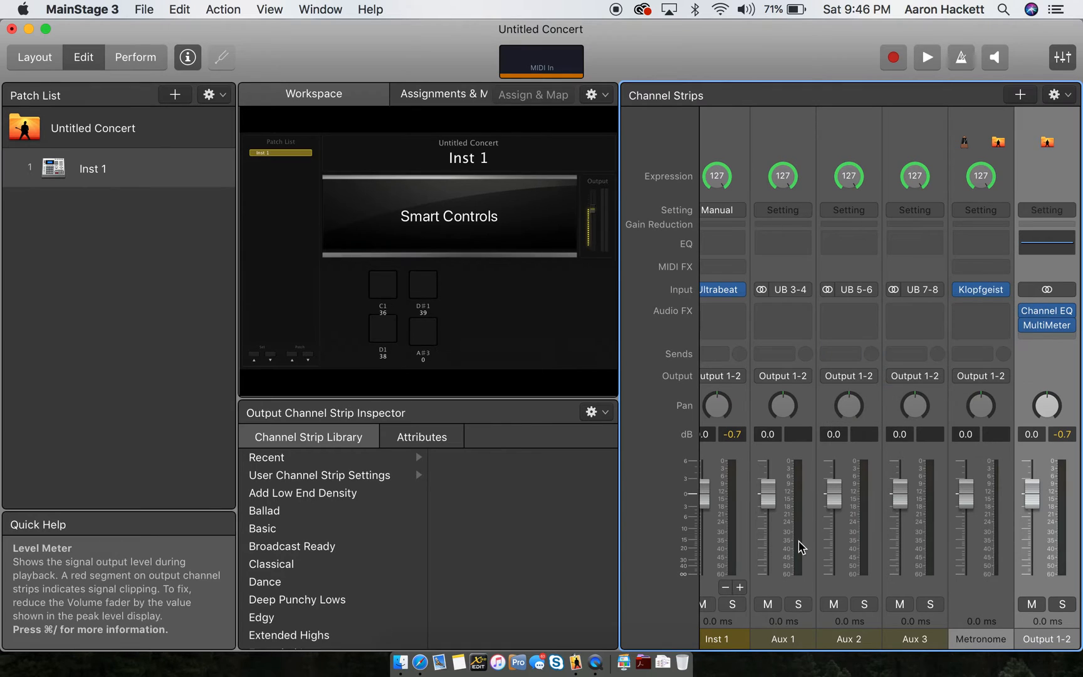
Rename the Aux 1 channel strip as KICK
{"action": "left_click", "coordinate": [783, 639]}
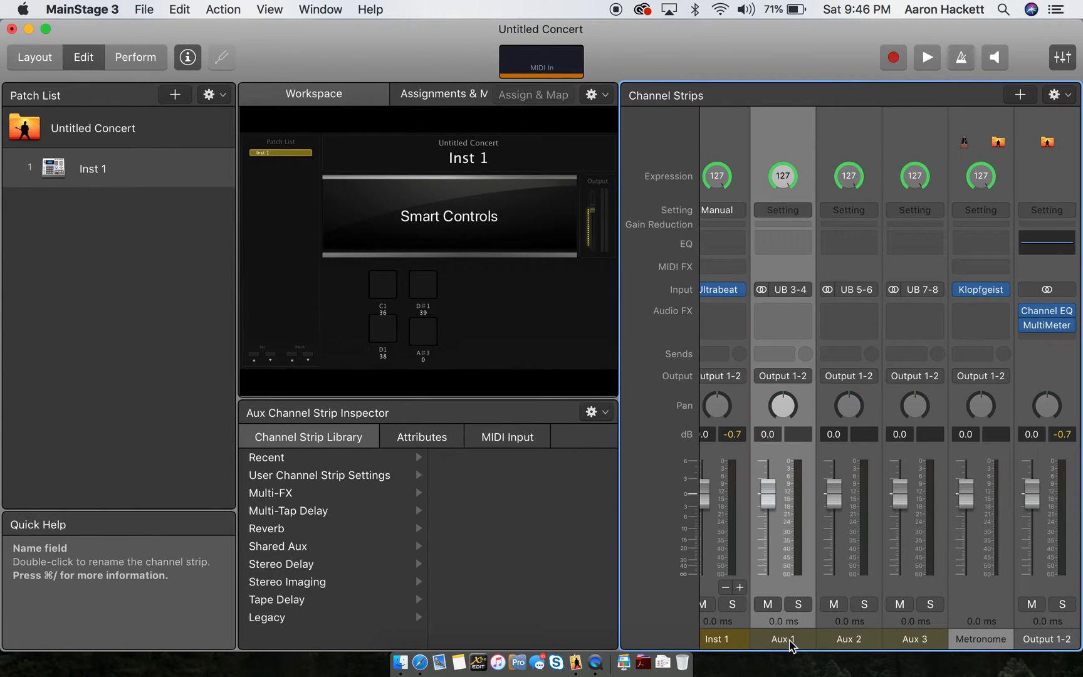
{"action": "double_click", "coordinate": [791, 643]}
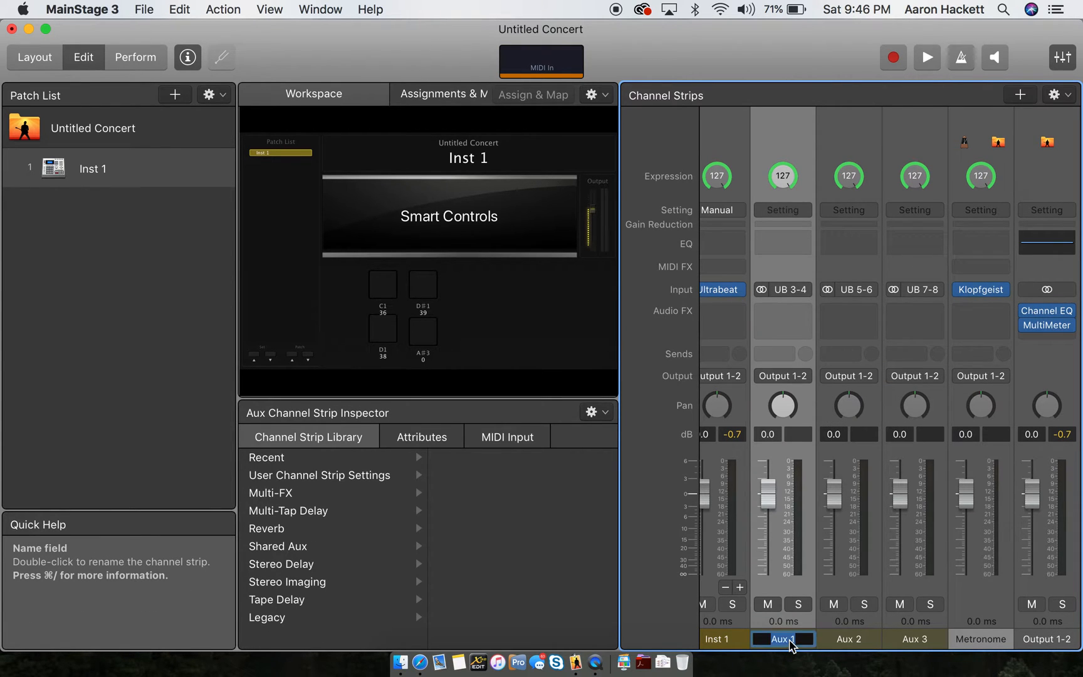
{"action": "type", "text": "KICK"}
{"action": "key", "text": "Return"}
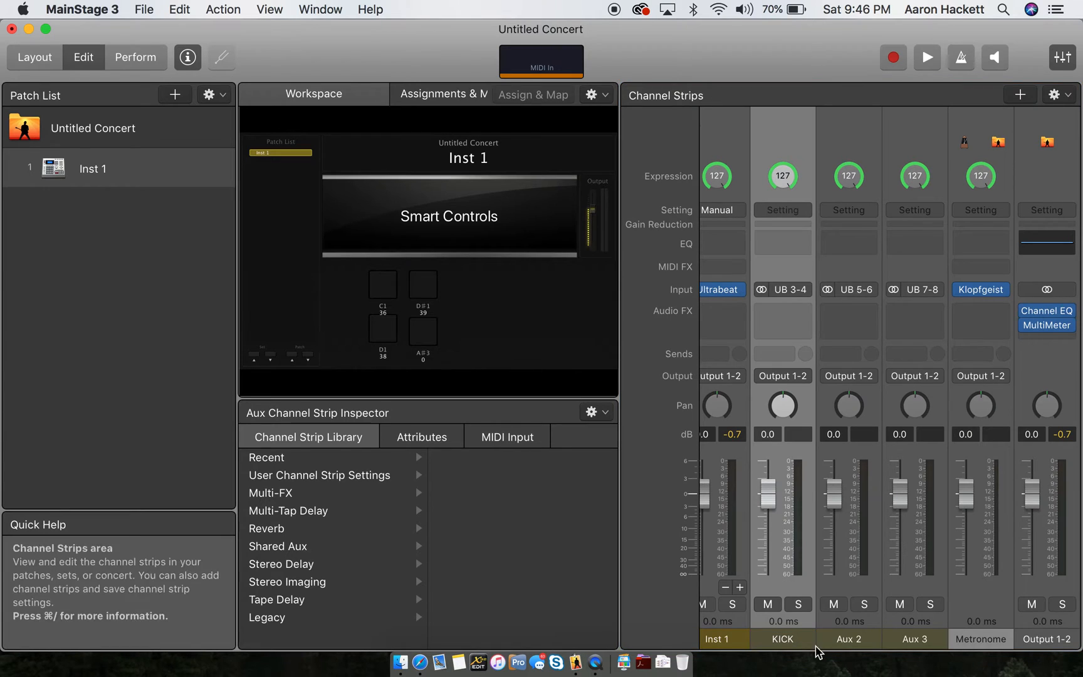
Rename the Aux 2 channel strip as SNARE and the Aux 3 channel strip as HP EFFECTS
{"action": "left_click", "coordinate": [847, 639]}
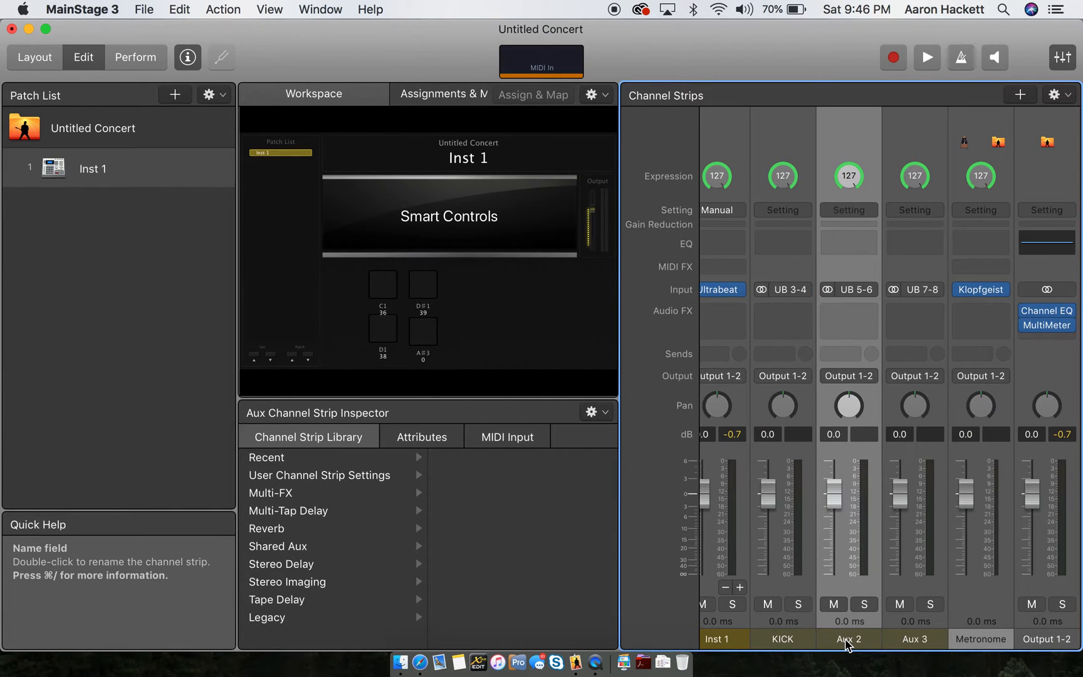
{"action": "double_click", "coordinate": [847, 640]}
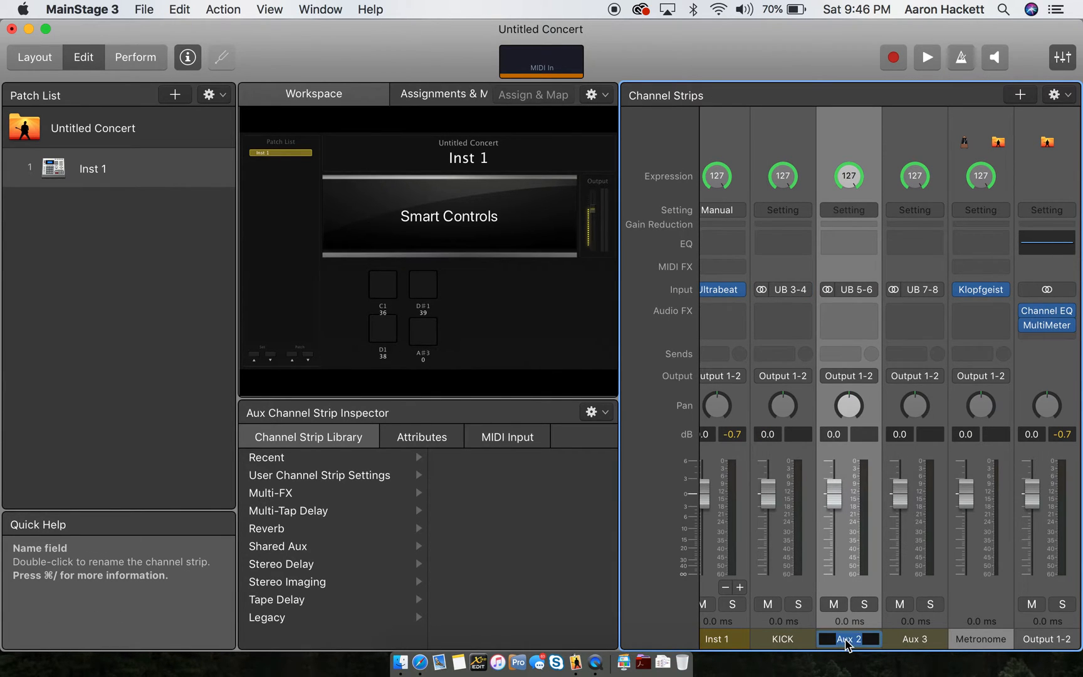
{"action": "type", "text": "SNR"}
{"action": "key", "text": "BackSpace"}
{"action": "type", "text": "ARE"}
{"action": "key", "text": "Return"}
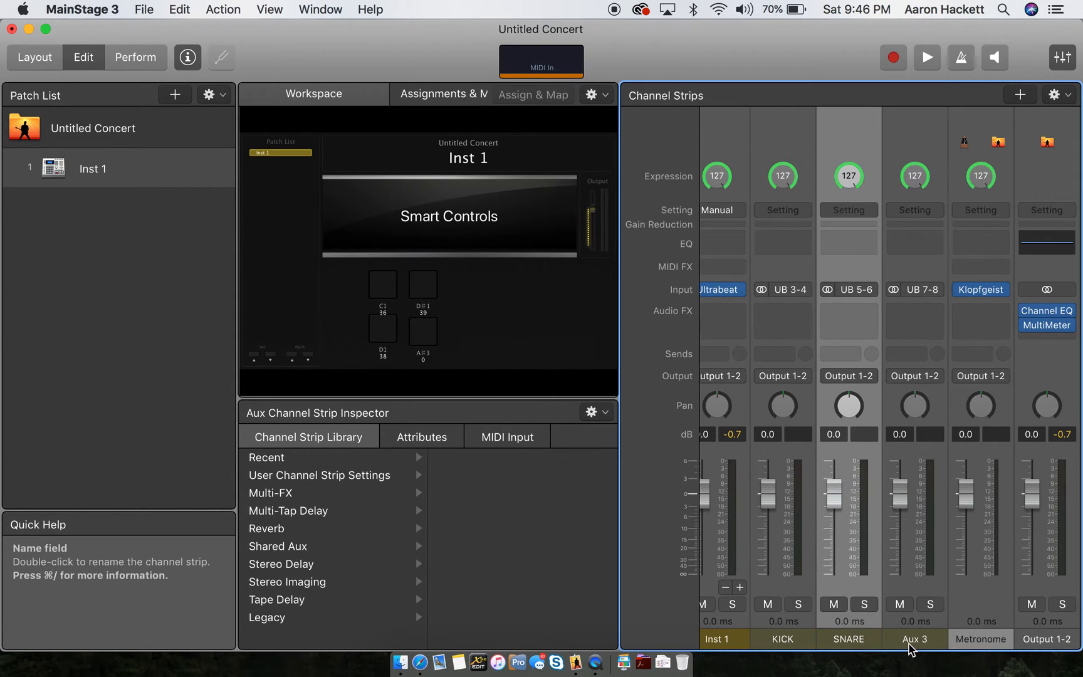
{"action": "double_click", "coordinate": [909, 639]}
{"action": "type", "text": "H"}
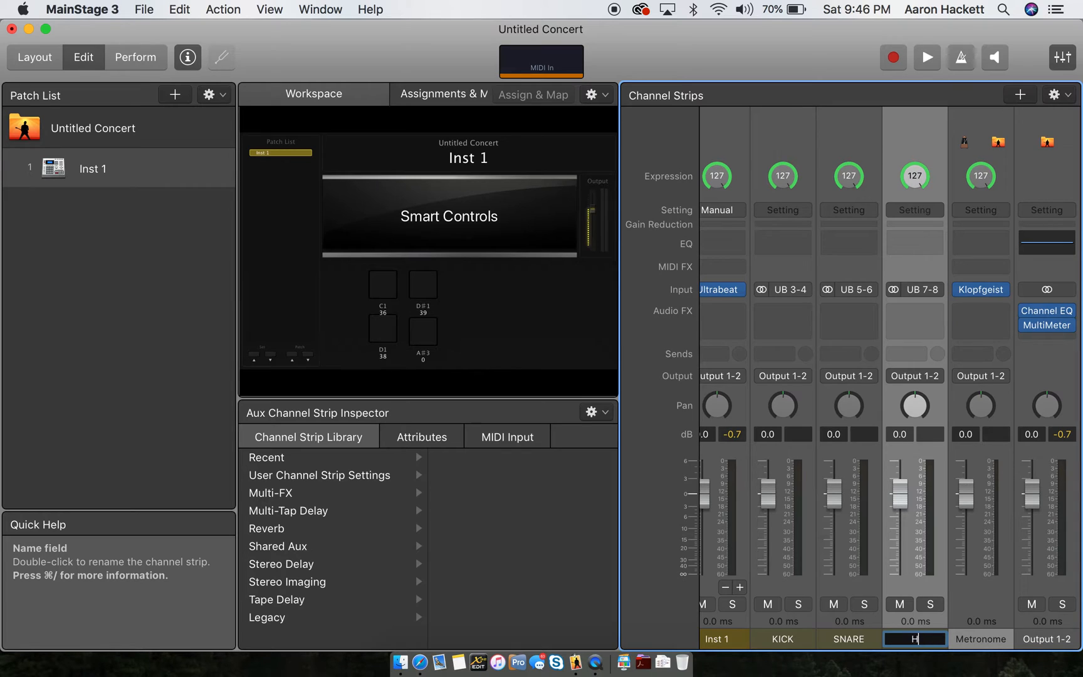
{"action": "type", "text": "P EFFECTS"}
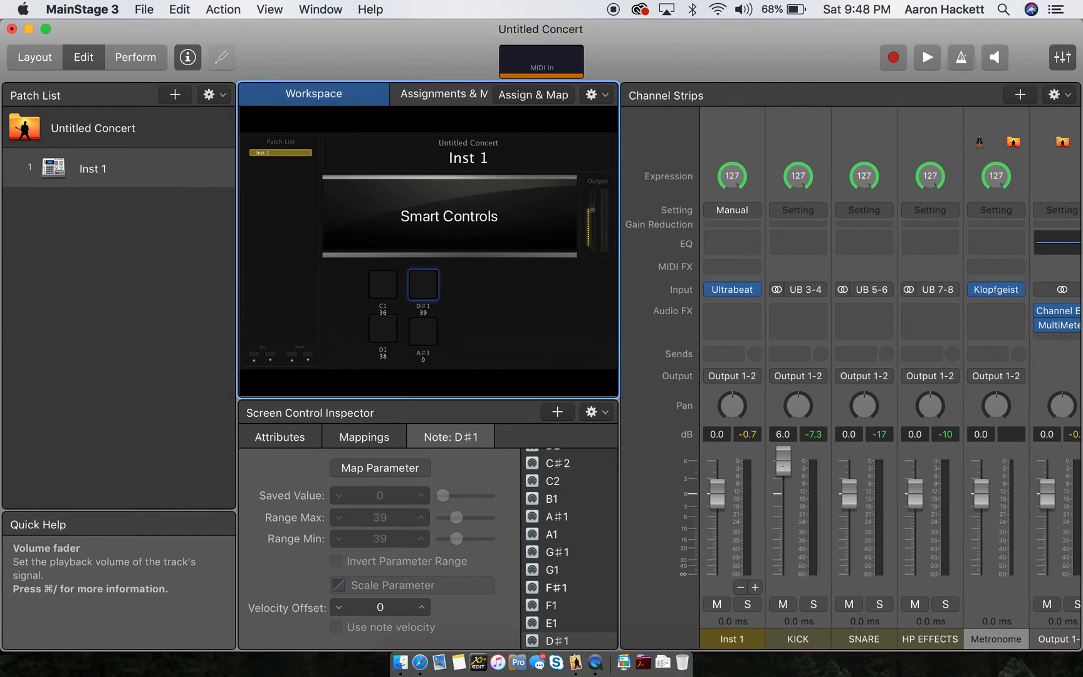
Lower the KICK volume to 2.3 dB and audition the C1 and D1 pads
{"action": "left_click_drag", "start_coordinate": [784, 461], "coordinate": [783, 484]}
{"action": "left_click", "coordinate": [383, 286]}
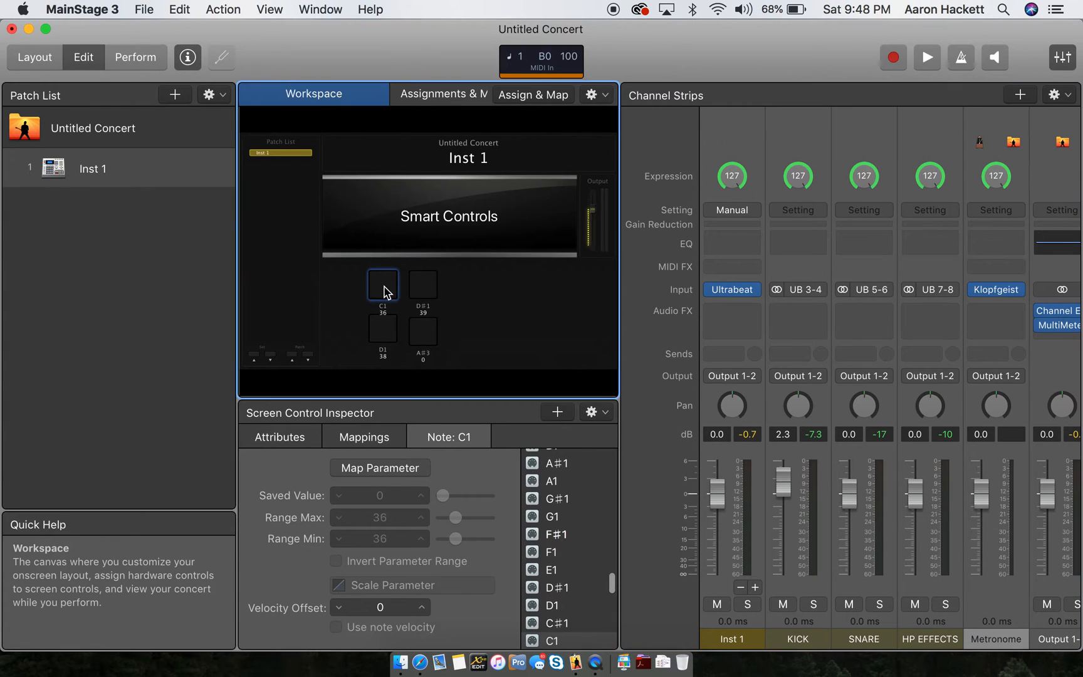
{"action": "left_click", "coordinate": [383, 334]}
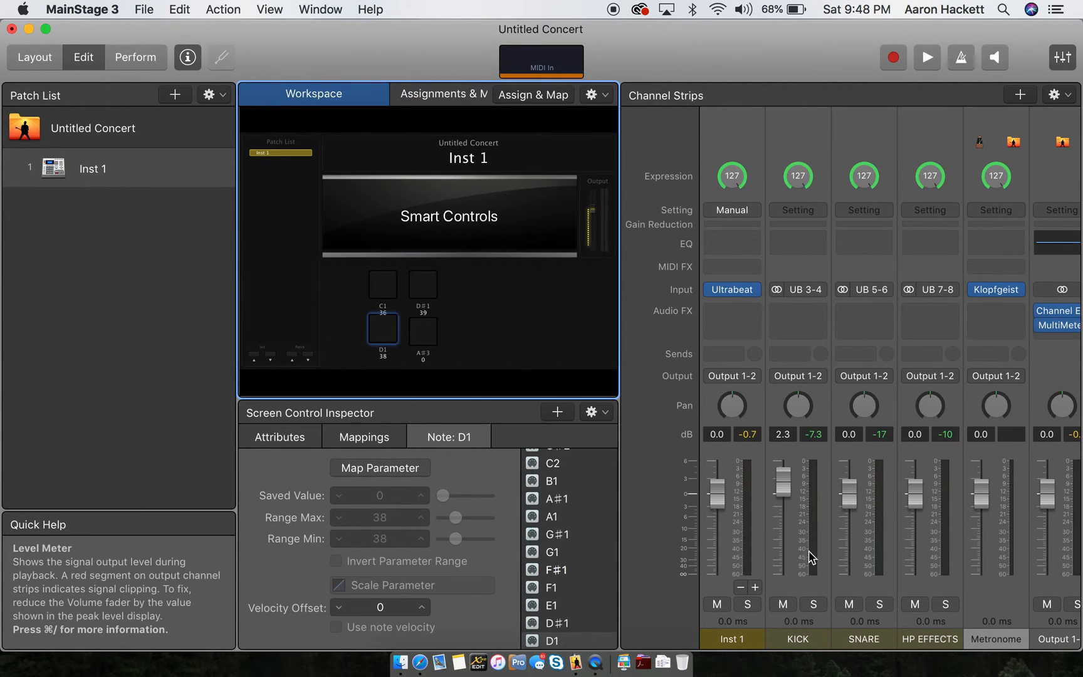
{"action": "left_click", "coordinate": [888, 311]}
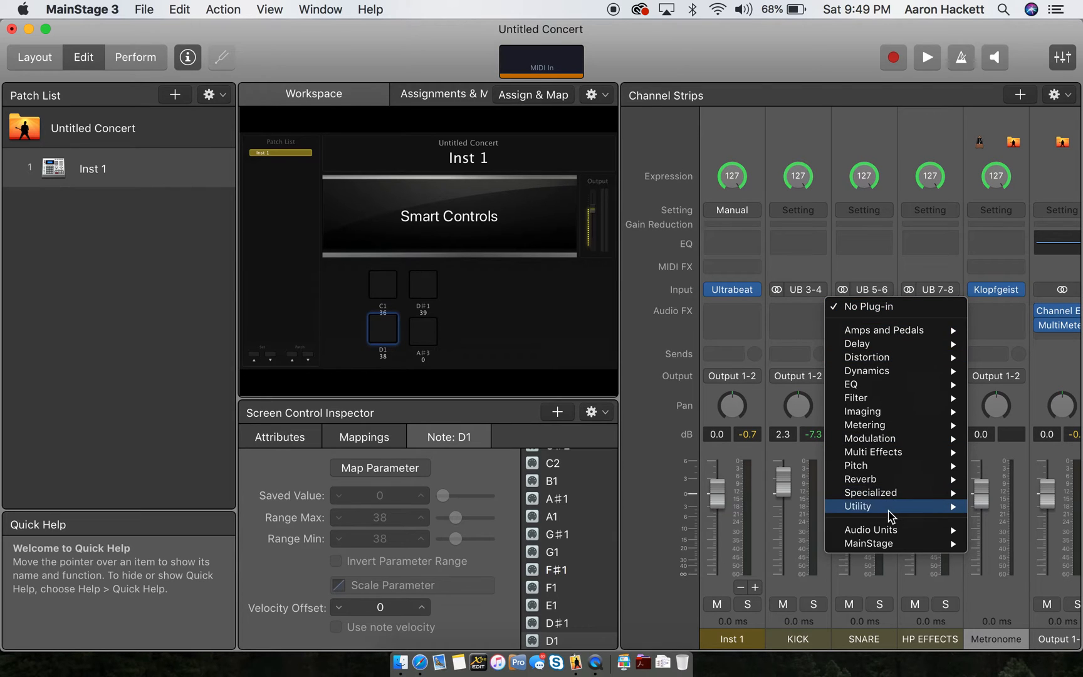
{"action": "mouse_move", "coordinate": [891, 512]}
{"action": "left_click", "coordinate": [884, 257]}
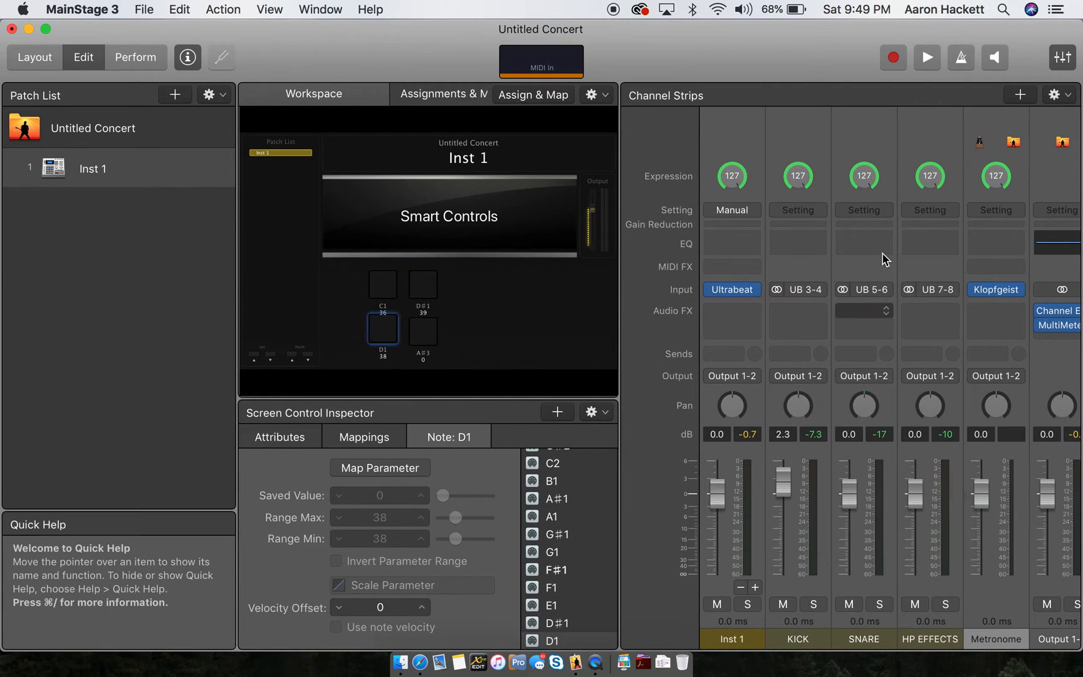
Add a send from SNARE to Bus 13 (Large Room/2.6s Hansa Studio) at about -9.8 dB and audition the D1 pad
{"action": "left_click", "coordinate": [870, 355]}
{"action": "mouse_move", "coordinate": [893, 445]}
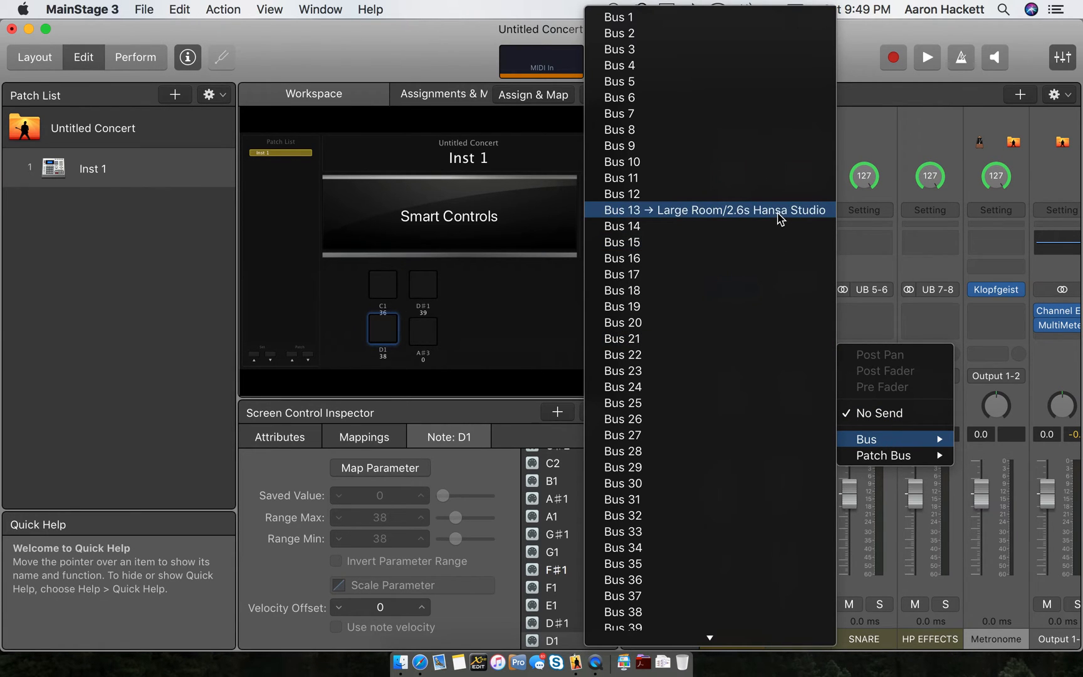
{"action": "left_click", "coordinate": [780, 218]}
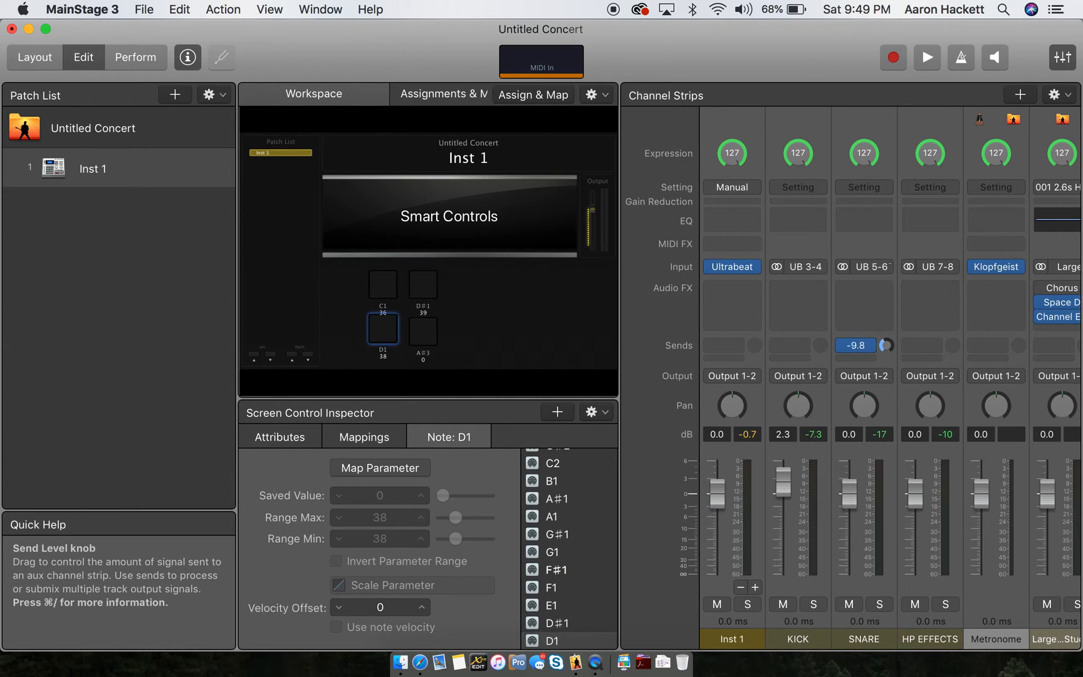
{"action": "left_click", "coordinate": [383, 327]}
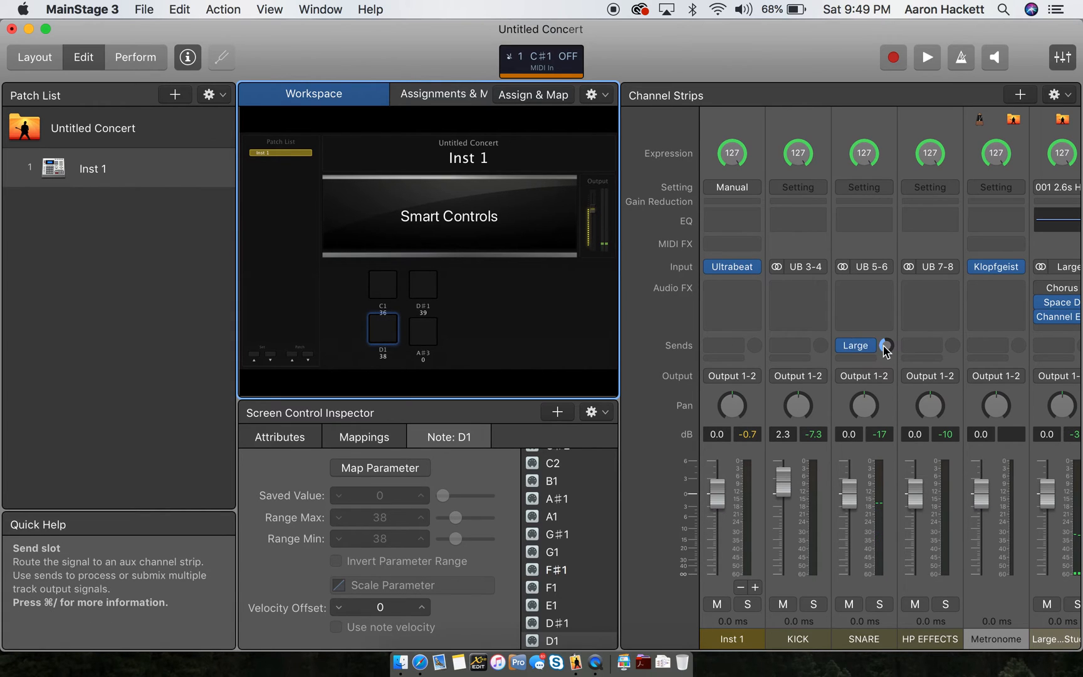
Raise the SNARE send level to about +4.4 dB and audition the D1 pad repeatedly
{"action": "left_click_drag", "start_coordinate": [885, 345], "coordinate": [885, 332]}
{"action": "left_click_drag", "start_coordinate": [885, 257], "coordinate": [884, 245]}
{"action": "left_click", "coordinate": [385, 329]}
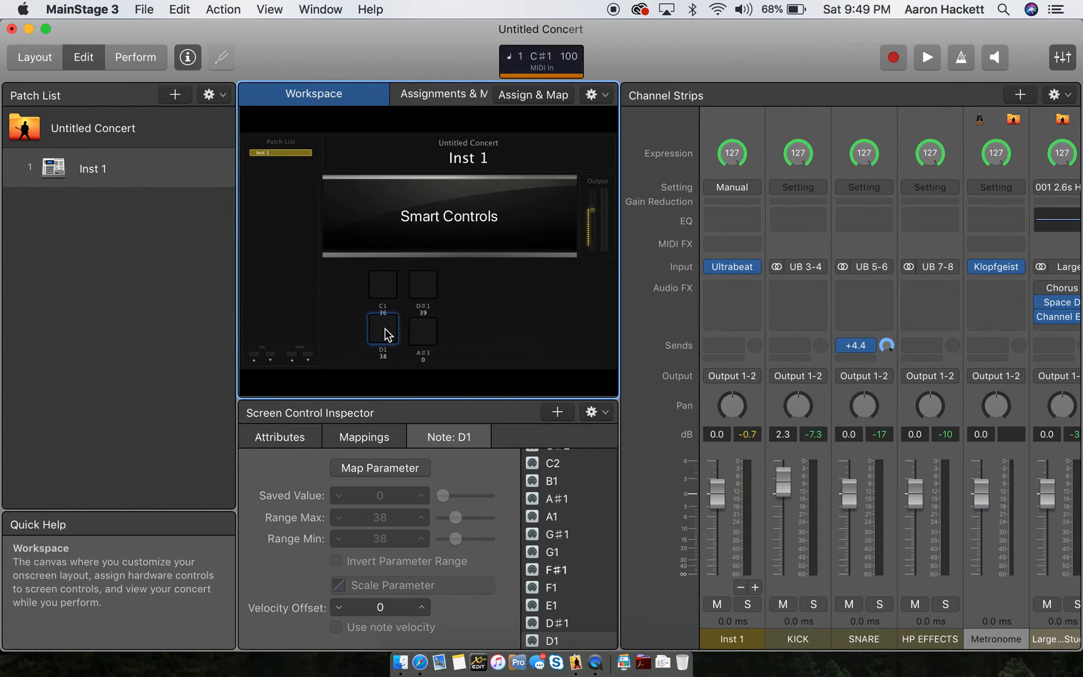
{"action": "left_click", "coordinate": [386, 329]}
{"action": "left_click", "coordinate": [385, 329]}
{"action": "left_click", "coordinate": [385, 329]}
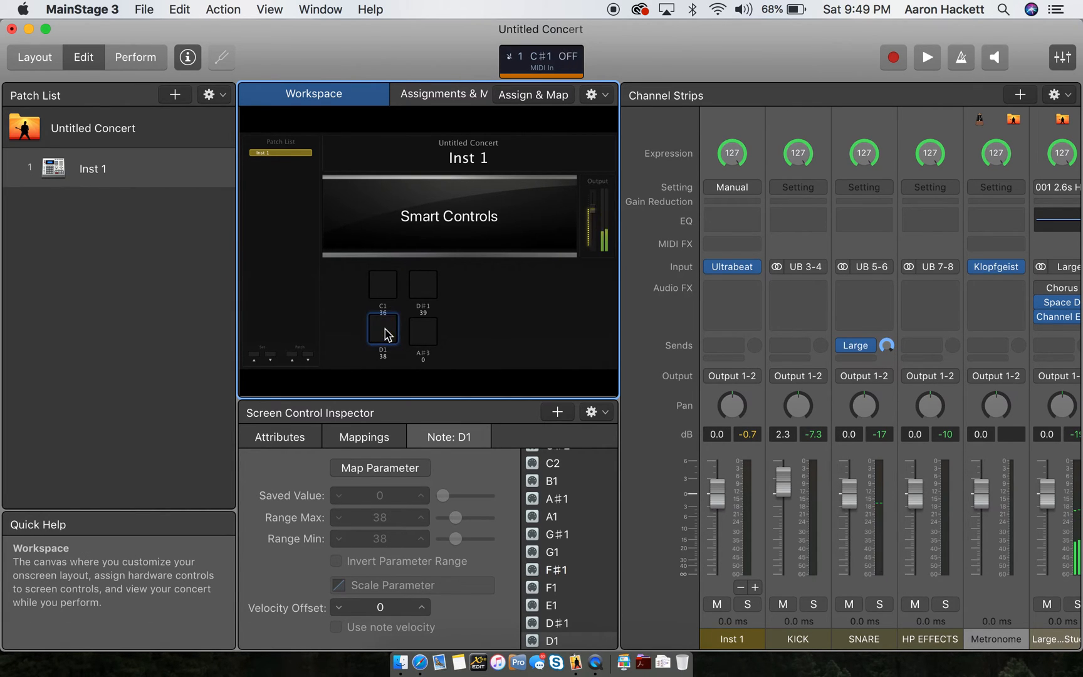
{"action": "left_click", "coordinate": [385, 329]}
Add a send from HP EFFECTS to Bus 13 at about +0.9 dB and audition the D♯1 and C1 pads
{"action": "left_click", "coordinate": [933, 346]}
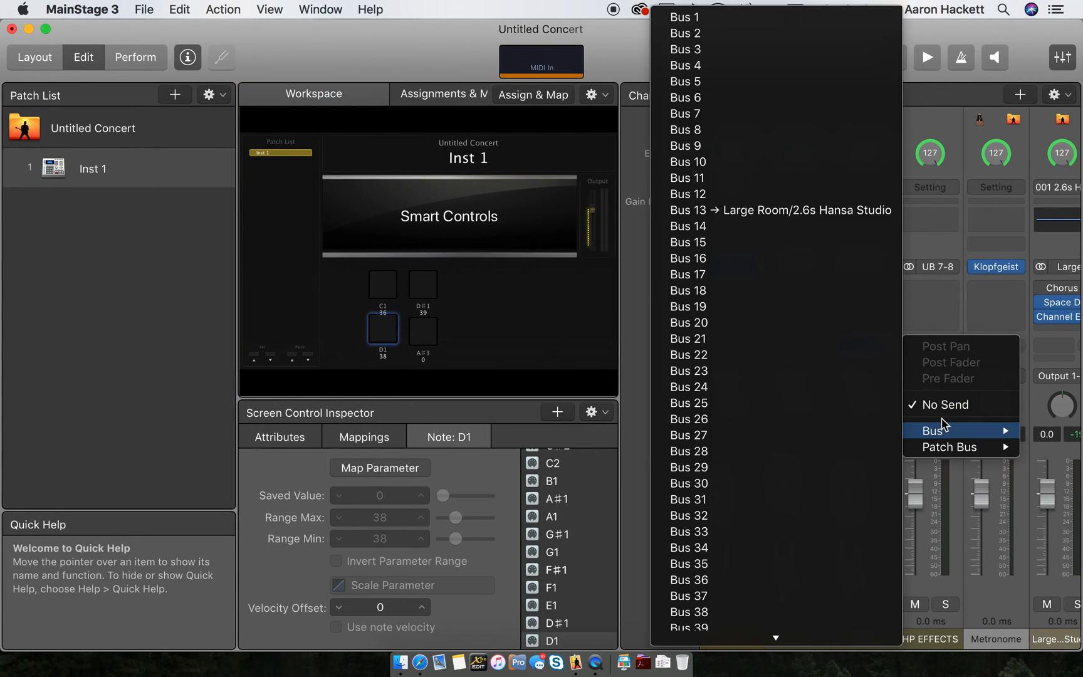
{"action": "mouse_move", "coordinate": [959, 431]}
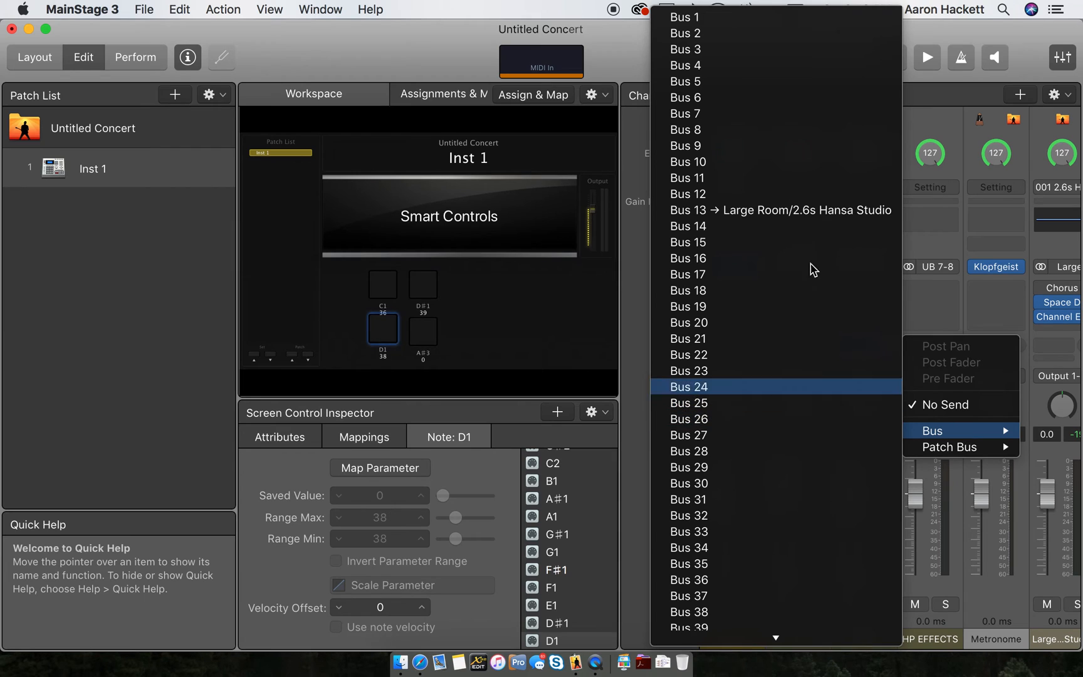
{"action": "left_click", "coordinate": [811, 210]}
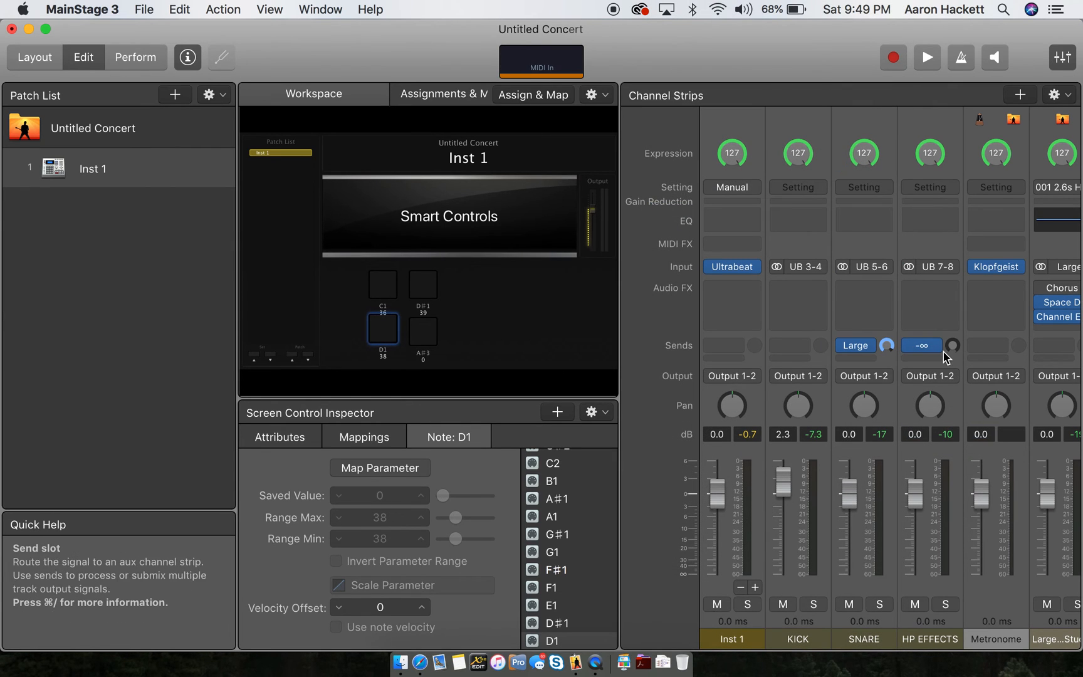
{"action": "left_click_drag", "start_coordinate": [949, 189], "coordinate": [949, 186]}
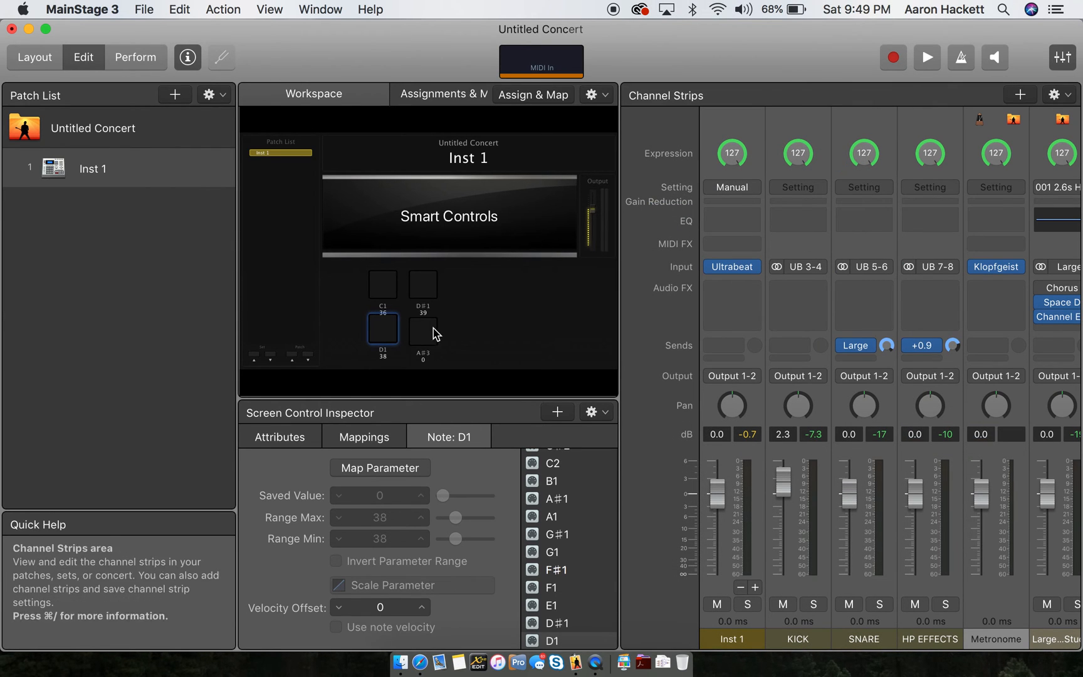
{"action": "left_click", "coordinate": [430, 288]}
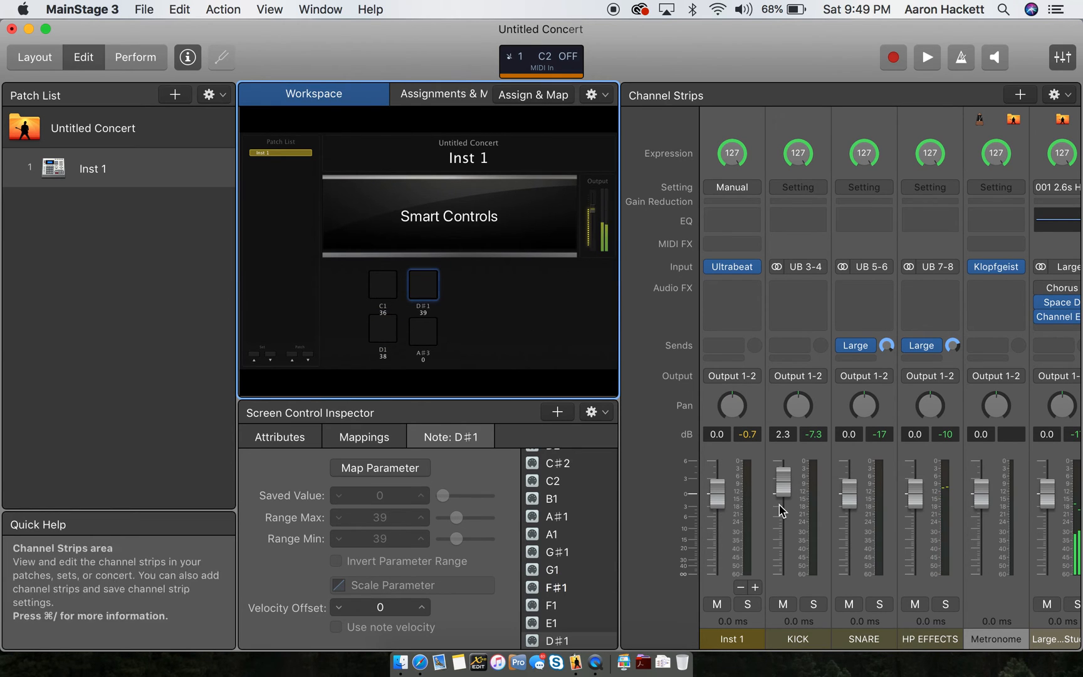
{"action": "left_click", "coordinate": [384, 287]}
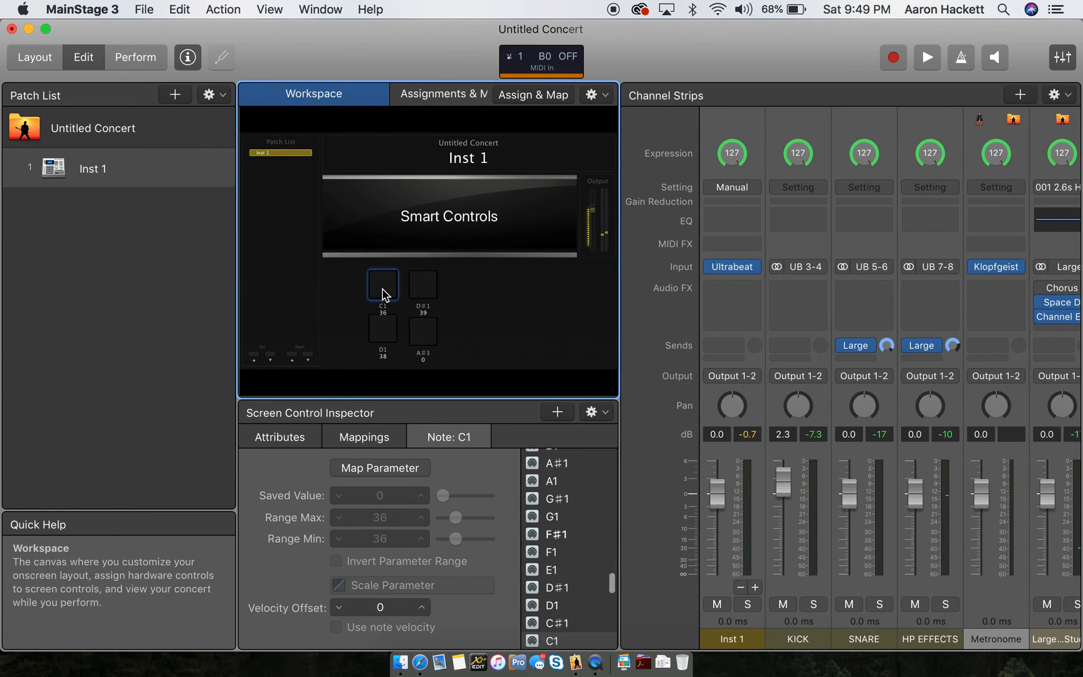
{"action": "left_click", "coordinate": [383, 292]}
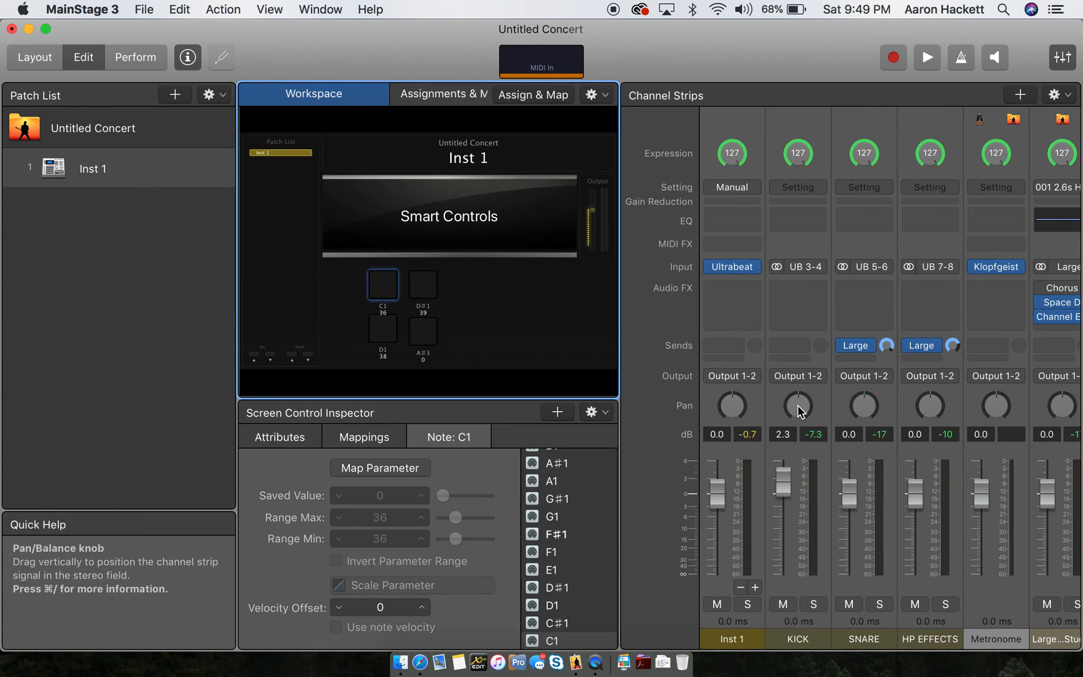
Pan KICK to +2, SNARE to +31 and HP EFFECTS to -34, and audition the C1, D1 and D♯1 pads
{"action": "left_click_drag", "start_coordinate": [797, 406], "coordinate": [790, 441]}
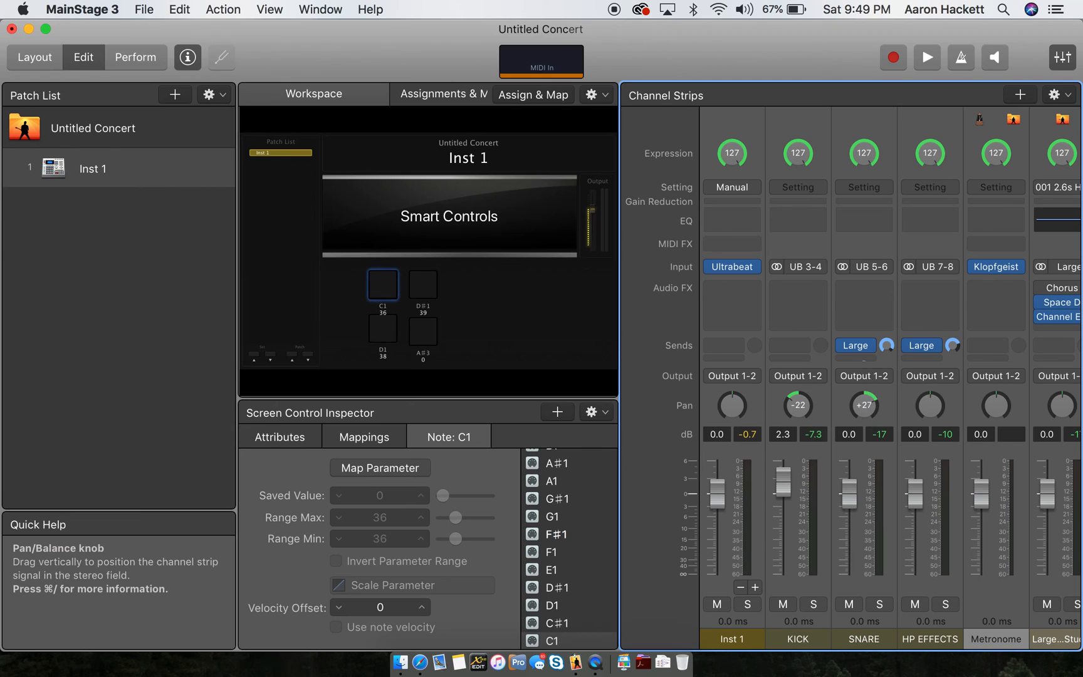
{"action": "left_click_drag", "start_coordinate": [865, 404], "coordinate": [930, 408]}
{"action": "left_click", "coordinate": [383, 286]}
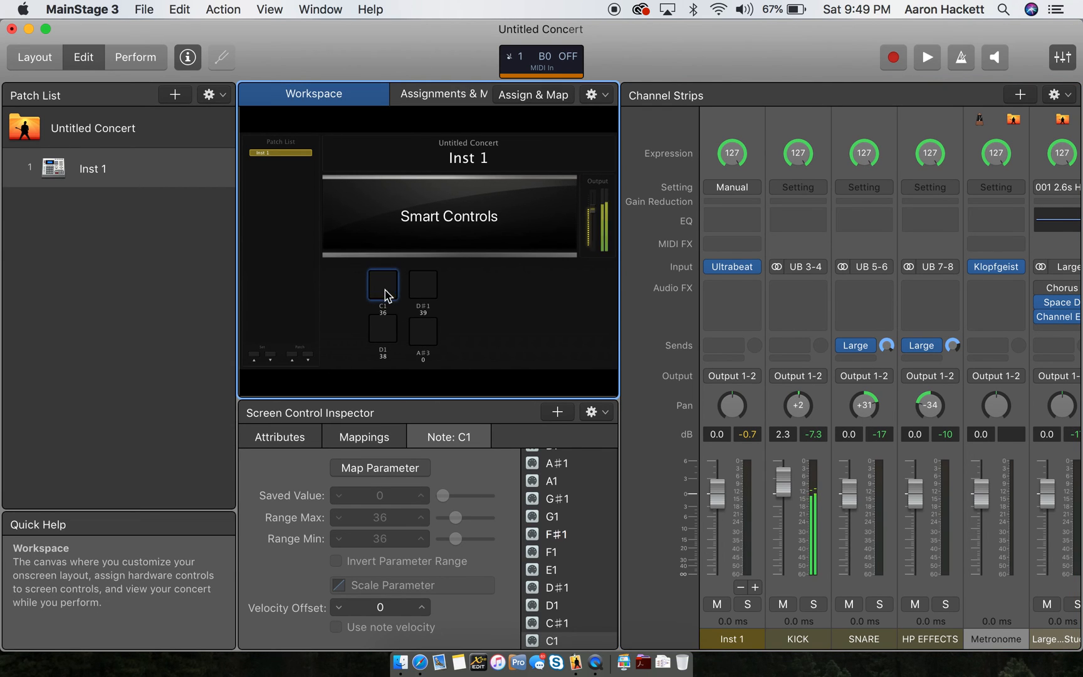
{"action": "left_click", "coordinate": [387, 327]}
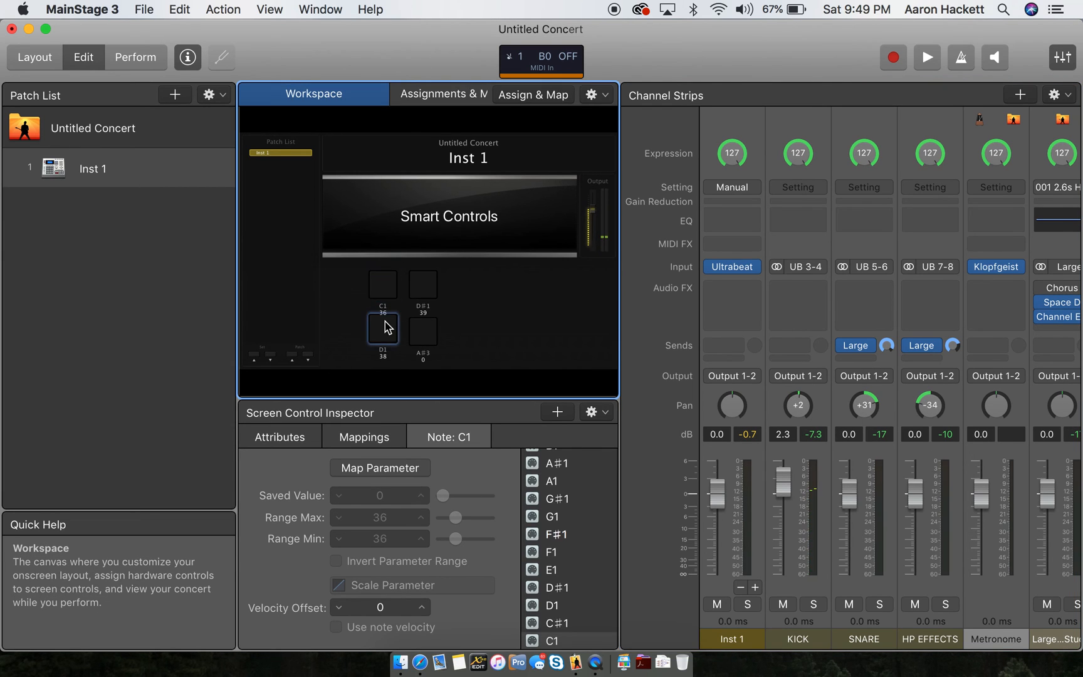
{"action": "left_click", "coordinate": [427, 289]}
{"action": "left_click", "coordinate": [426, 289]}
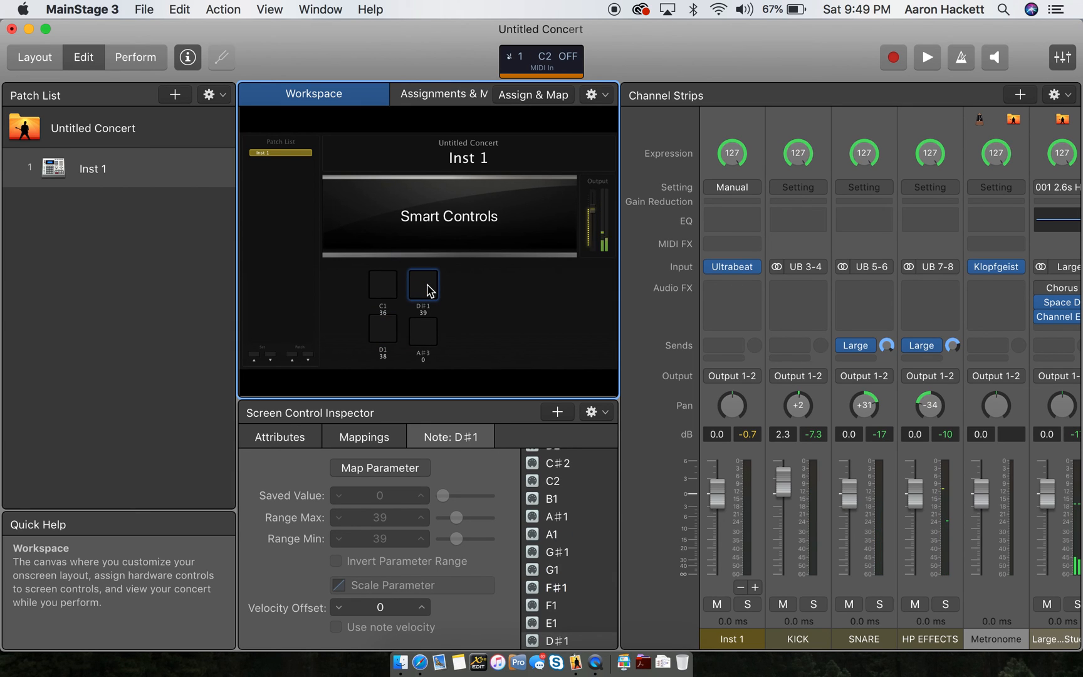